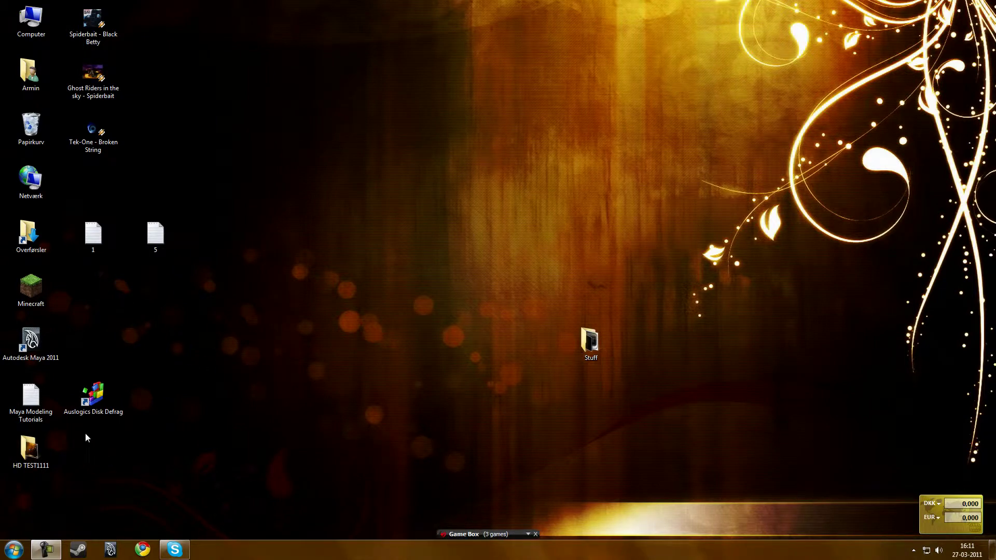
Move the Auslogics Disk Defrag shortcut mid-desktop and permanently empty all 36 Recycle Bin items, skipping one file
{"action": "left_click_drag", "start_coordinate": [92, 396], "coordinate": [343, 343]}
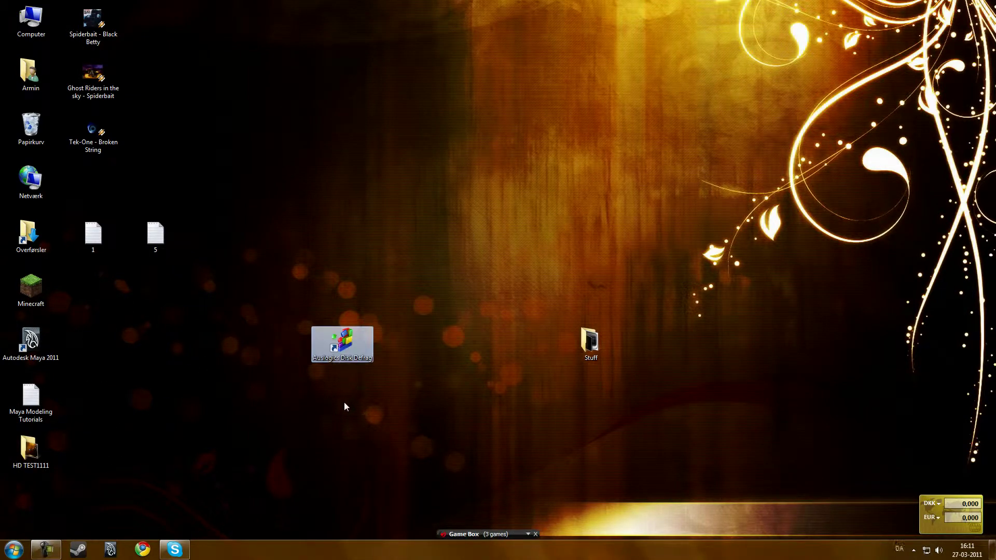
{"action": "left_click_drag", "start_coordinate": [274, 368], "coordinate": [393, 310]}
{"action": "double_click", "coordinate": [31, 127]}
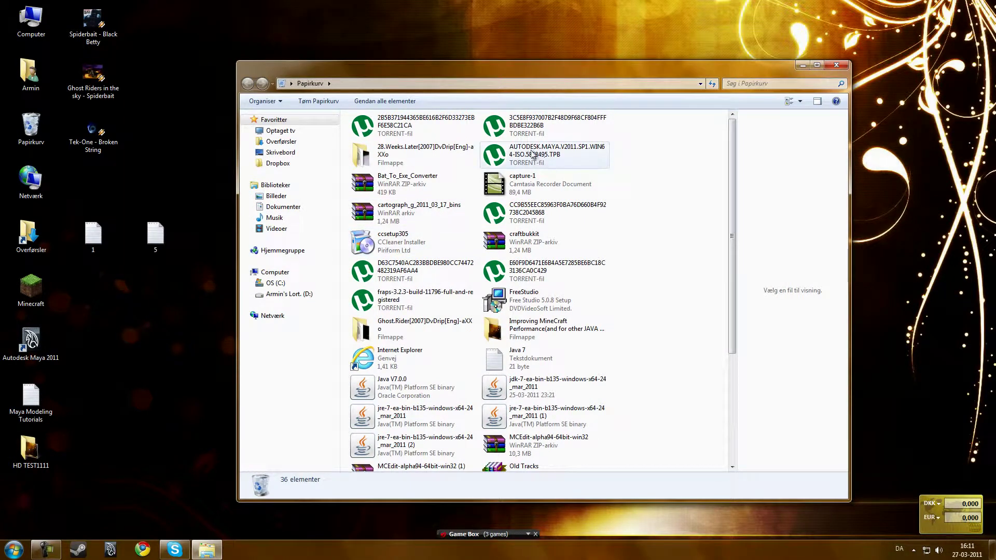
{"action": "left_click", "coordinate": [317, 101]}
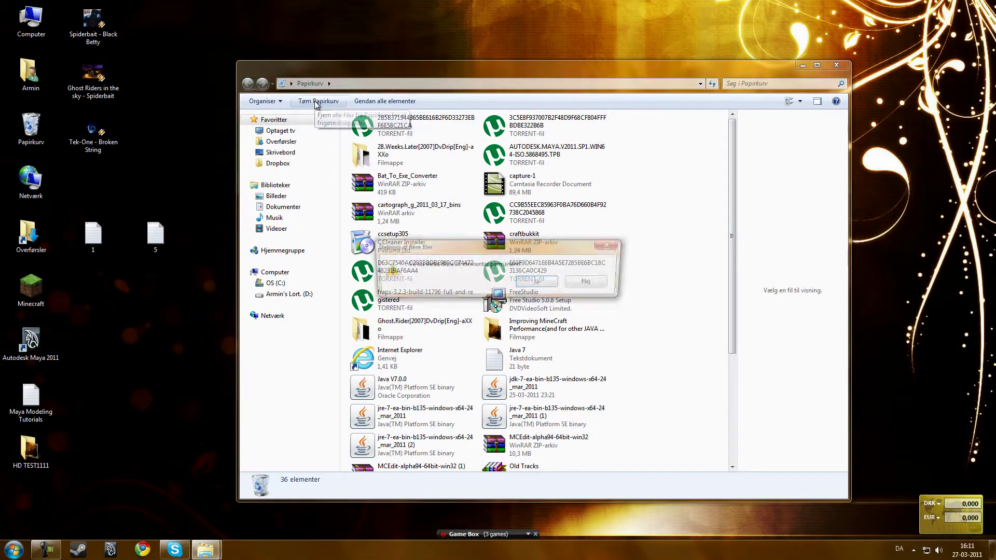
{"action": "left_click", "coordinate": [539, 284]}
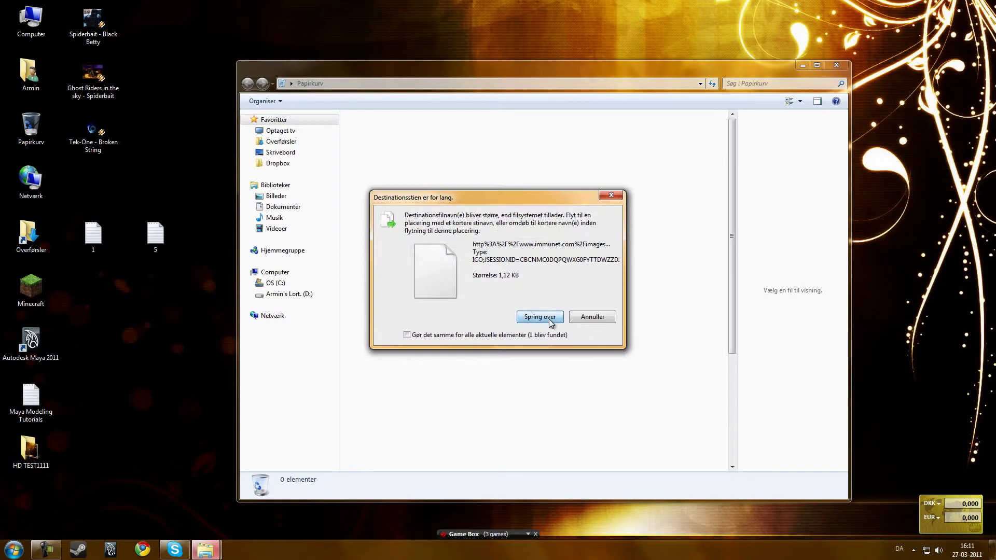
{"action": "left_click", "coordinate": [549, 317]}
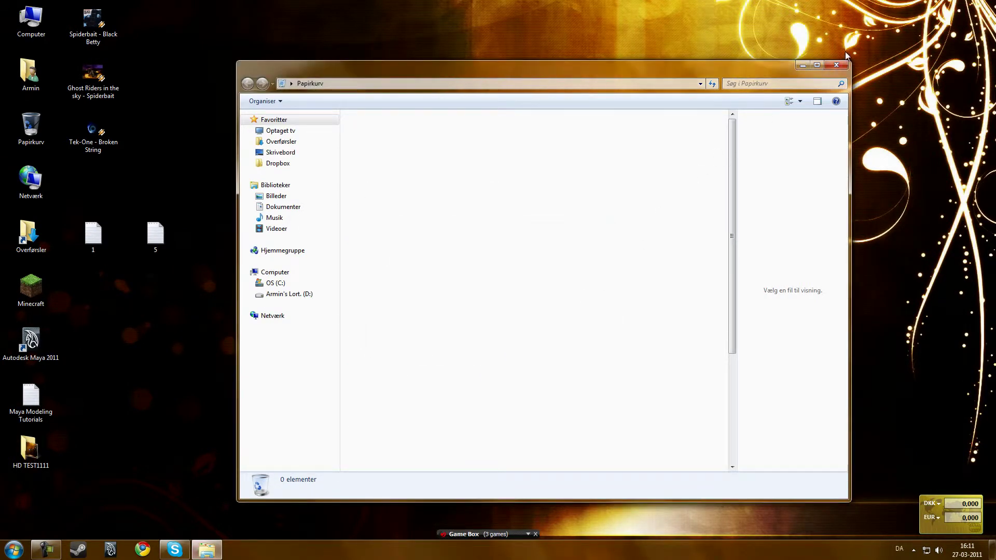
{"action": "left_click", "coordinate": [836, 65]}
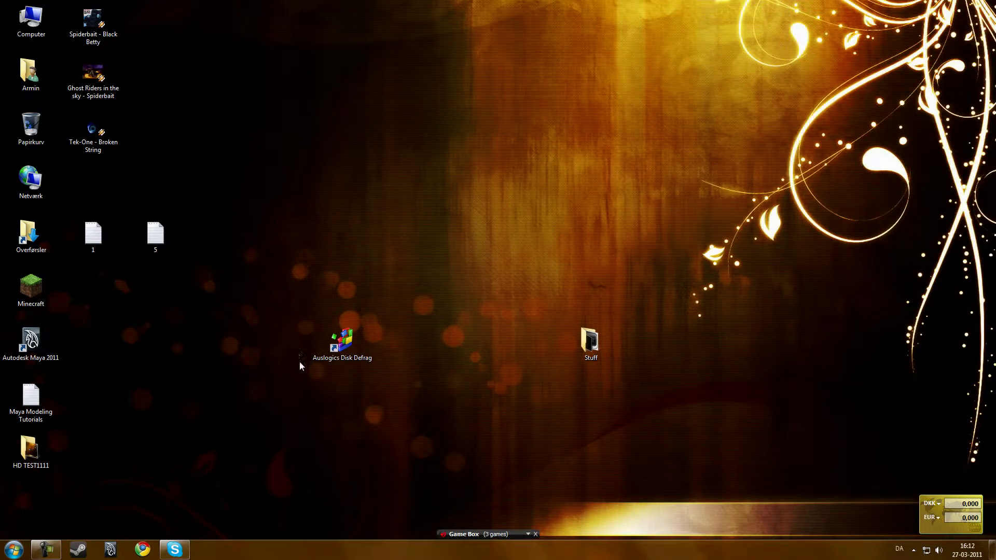
Nudge the Auslogics Disk Defrag shortcut about 100 px higher, then select the Spiderbait and Tek-One shortcuts
{"action": "left_click_drag", "start_coordinate": [312, 353], "coordinate": [317, 301]}
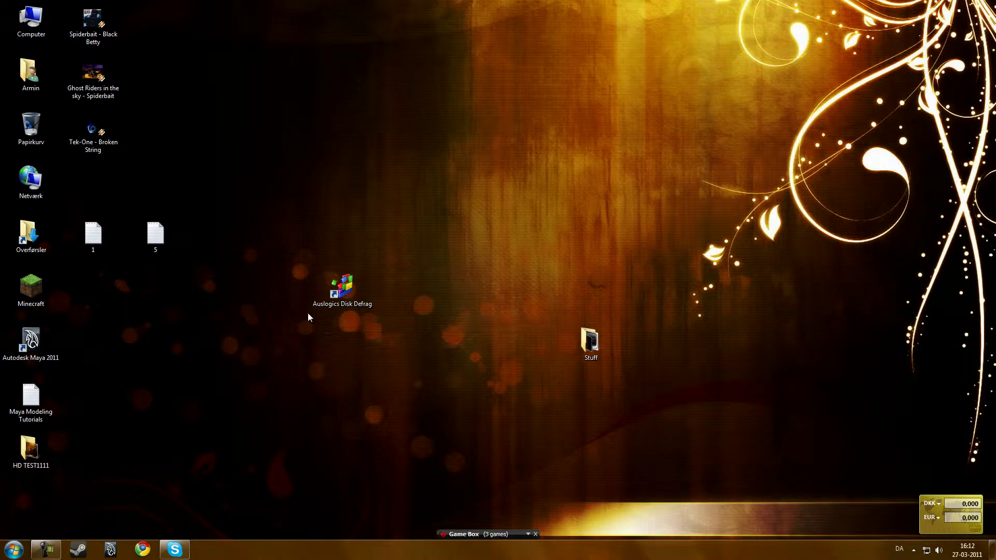
{"action": "left_click_drag", "start_coordinate": [308, 317], "coordinate": [374, 272]}
{"action": "left_click_drag", "start_coordinate": [273, 347], "coordinate": [418, 221]}
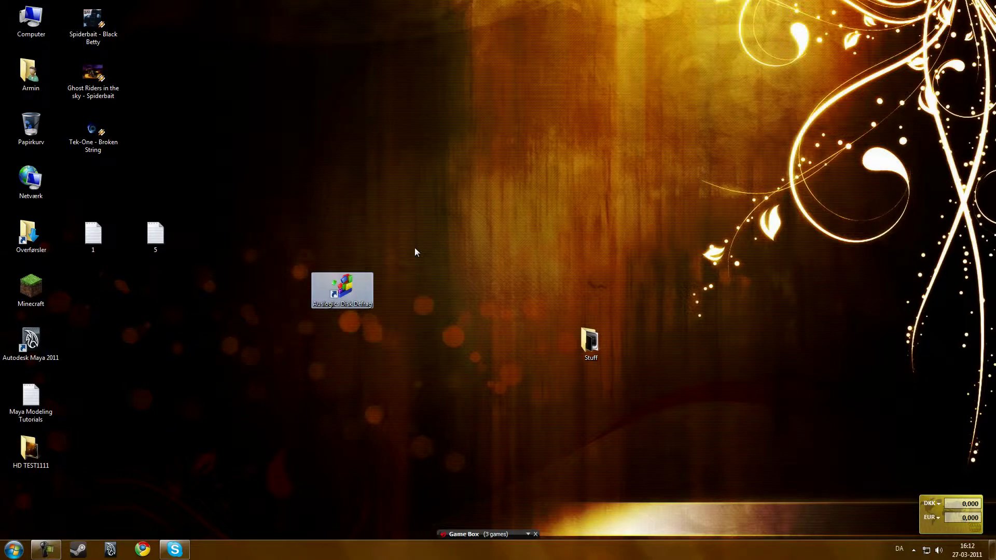
{"action": "left_click", "coordinate": [389, 303]}
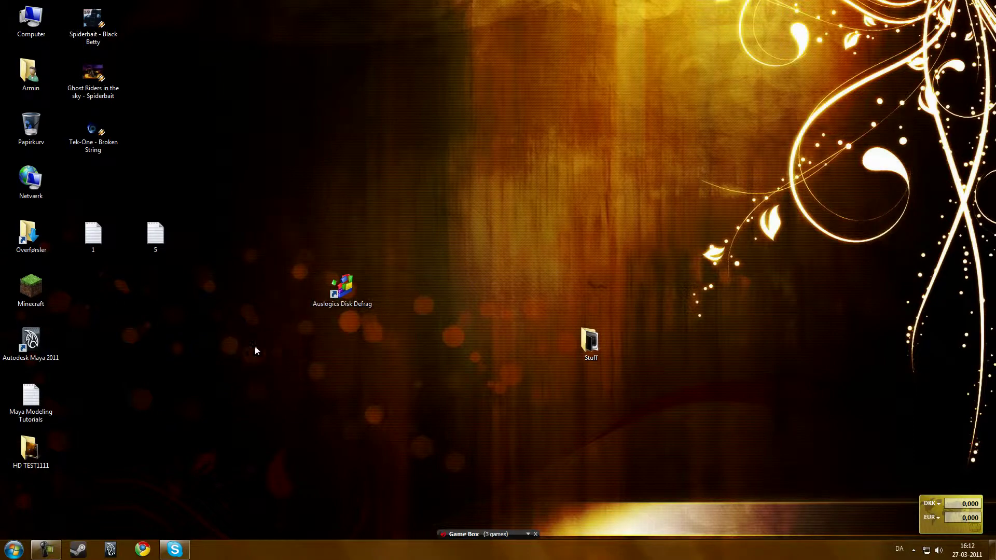
{"action": "left_click_drag", "start_coordinate": [117, 164], "coordinate": [70, 6]}
{"action": "left_click", "coordinate": [110, 169]}
{"action": "key", "text": "super"}
{"action": "left_click", "coordinate": [167, 434]}
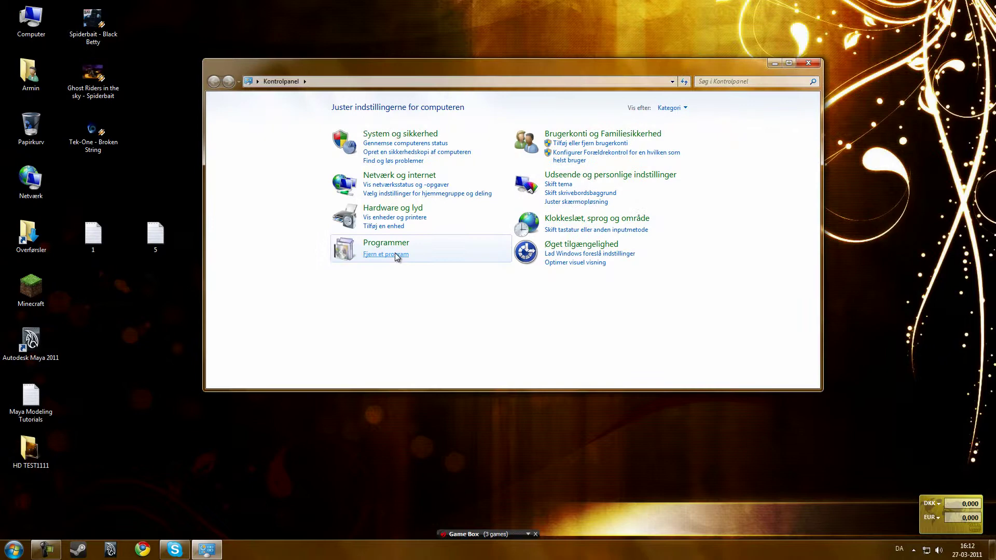
{"action": "left_click", "coordinate": [397, 254]}
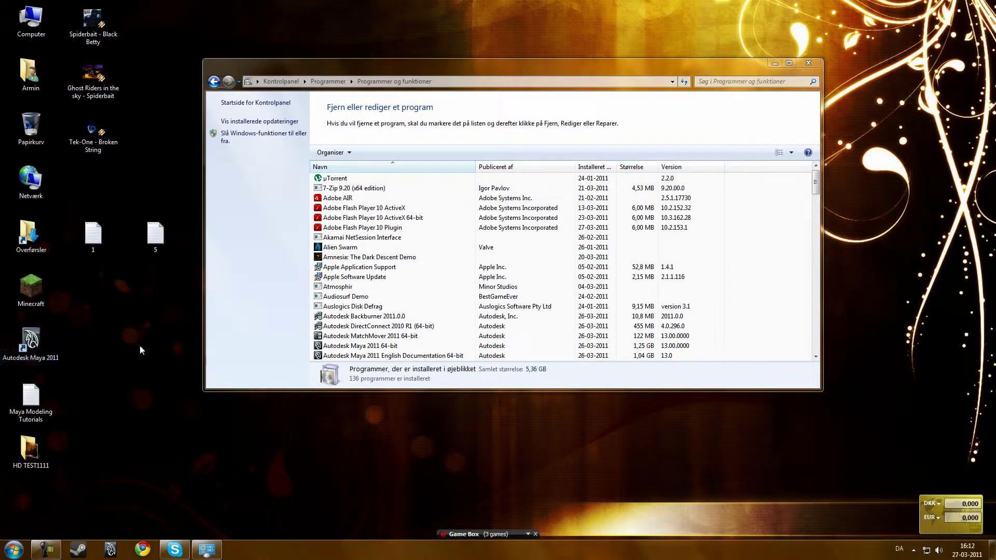
{"action": "left_click", "coordinate": [373, 307]}
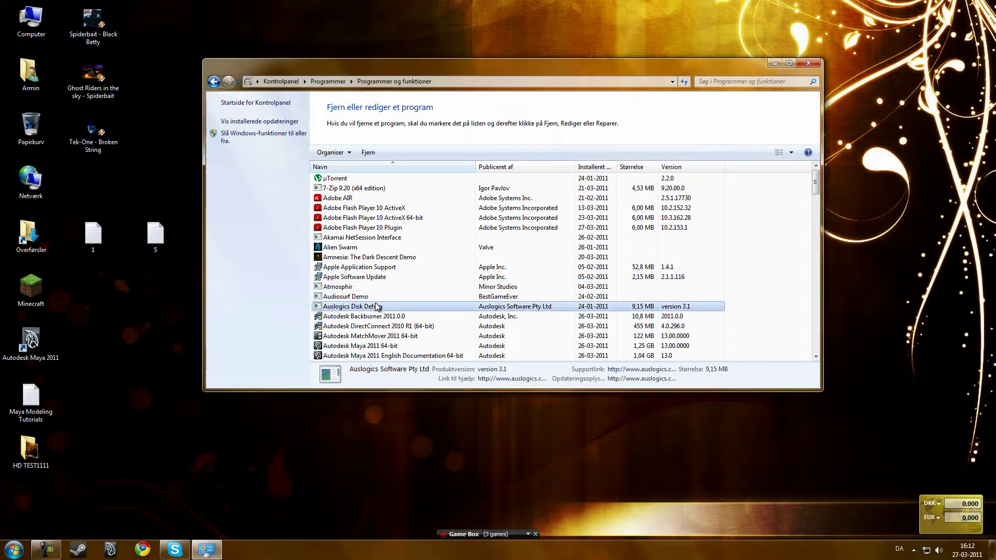
{"action": "scroll", "coordinate": [376, 310], "scroll_direction": "down", "scroll_amount": 2}
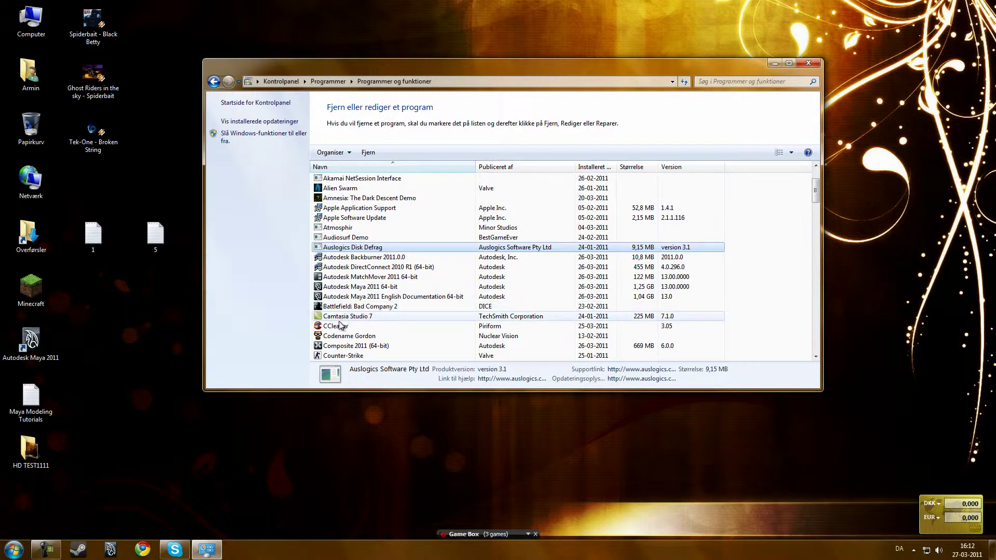
{"action": "scroll", "coordinate": [340, 324], "scroll_direction": "down", "scroll_amount": 2}
{"action": "scroll", "coordinate": [340, 325], "scroll_direction": "up", "scroll_amount": 4}
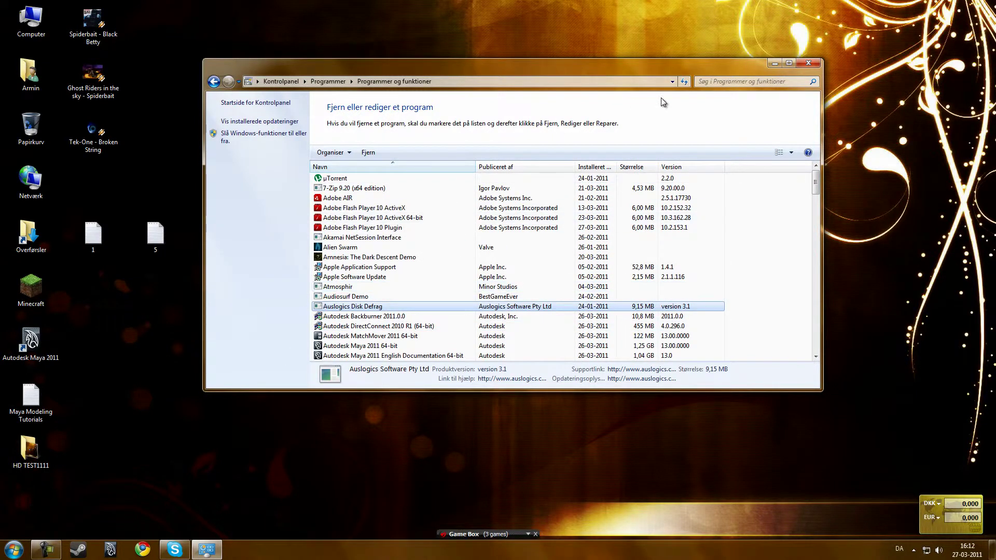
{"action": "left_click", "coordinate": [808, 63]}
{"action": "left_click_drag", "start_coordinate": [275, 314], "coordinate": [409, 281]}
{"action": "left_click", "coordinate": [323, 336]}
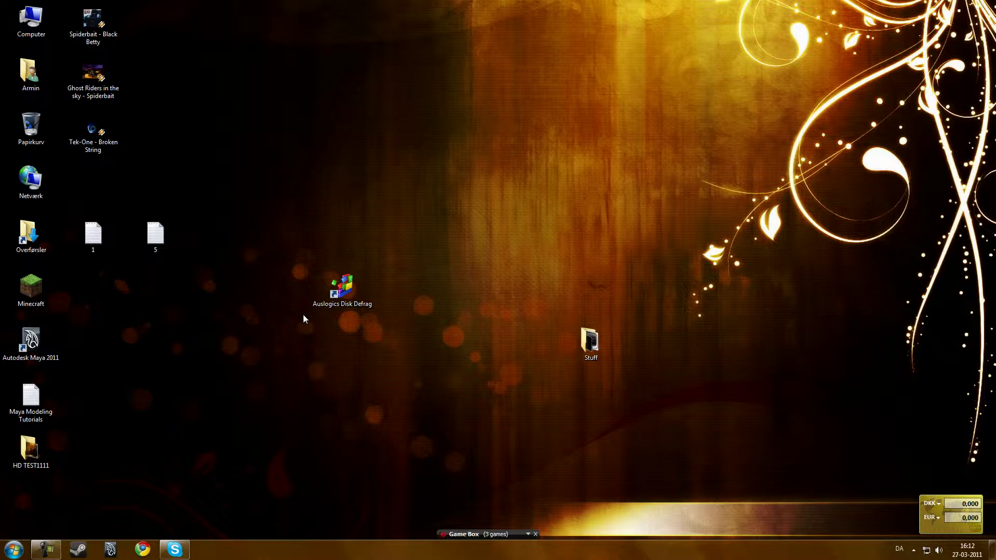
{"action": "left_click_drag", "start_coordinate": [300, 315], "coordinate": [393, 257]}
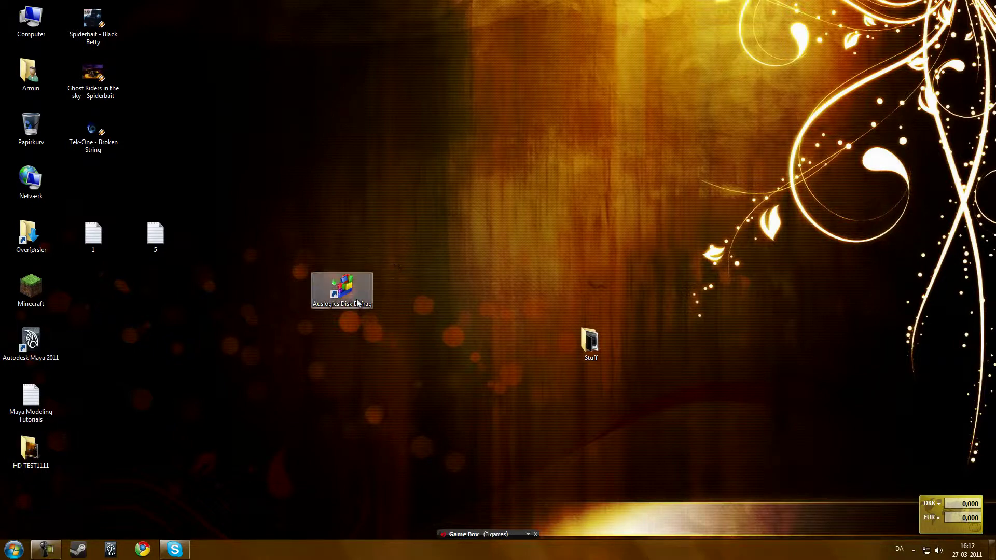
{"action": "left_click_drag", "start_coordinate": [296, 308], "coordinate": [405, 272]}
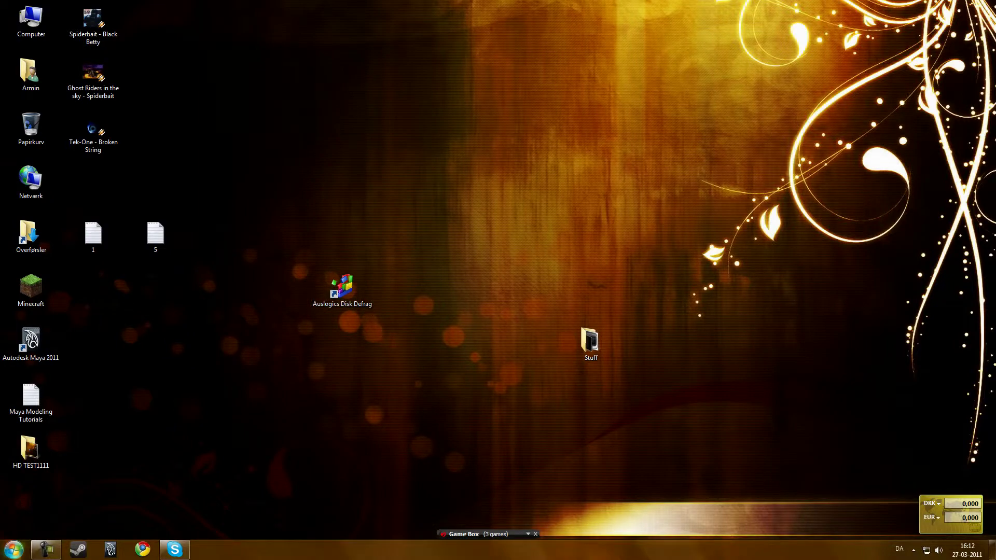
{"action": "left_click", "coordinate": [14, 549]}
{"action": "left_click", "coordinate": [178, 418]}
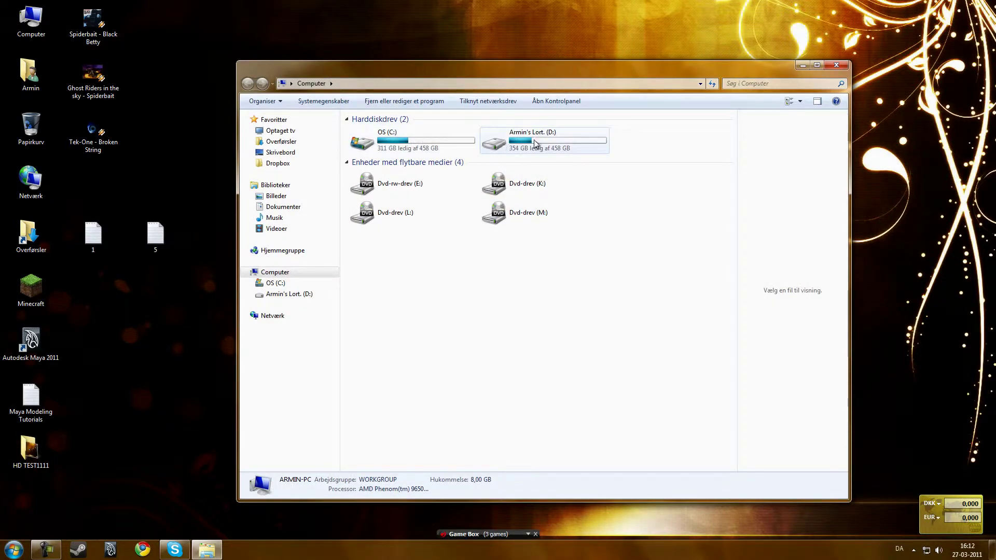
{"action": "left_click", "coordinate": [837, 66]}
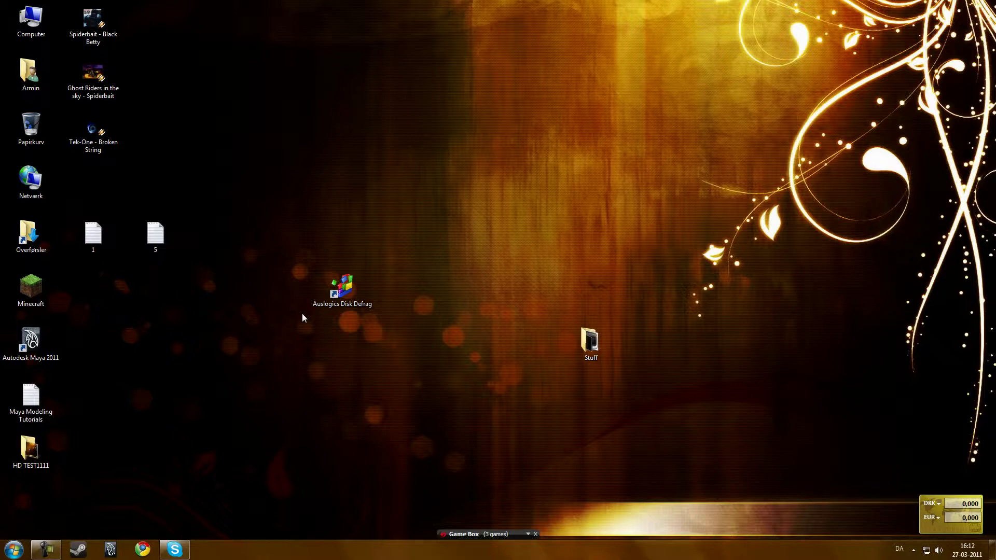
{"action": "left_click", "coordinate": [13, 550]}
{"action": "type", "text": "a"}
{"action": "key", "text": "BackSpace"}
{"action": "type", "text": "defrag"}
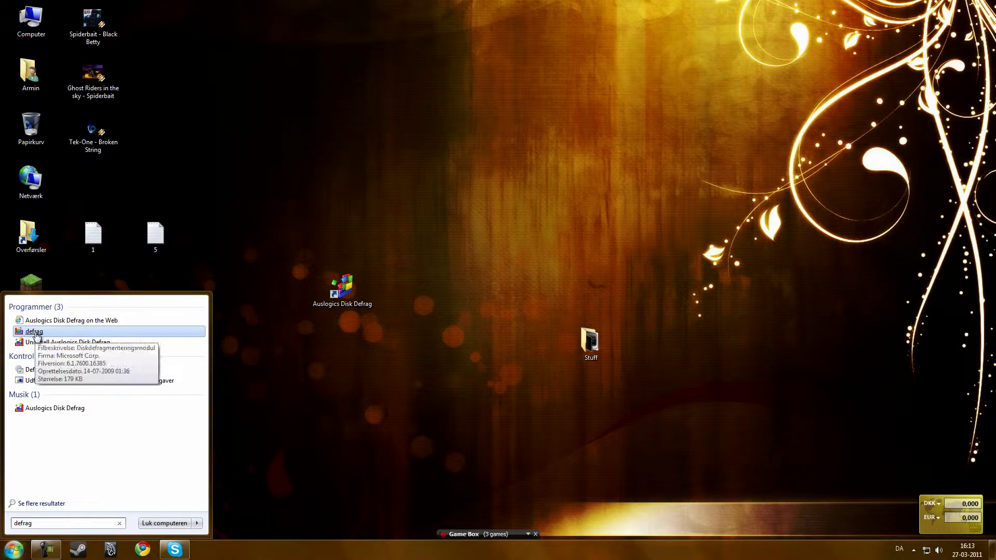
{"action": "left_click", "coordinate": [230, 333]}
{"action": "left_click_drag", "start_coordinate": [268, 323], "coordinate": [397, 251]}
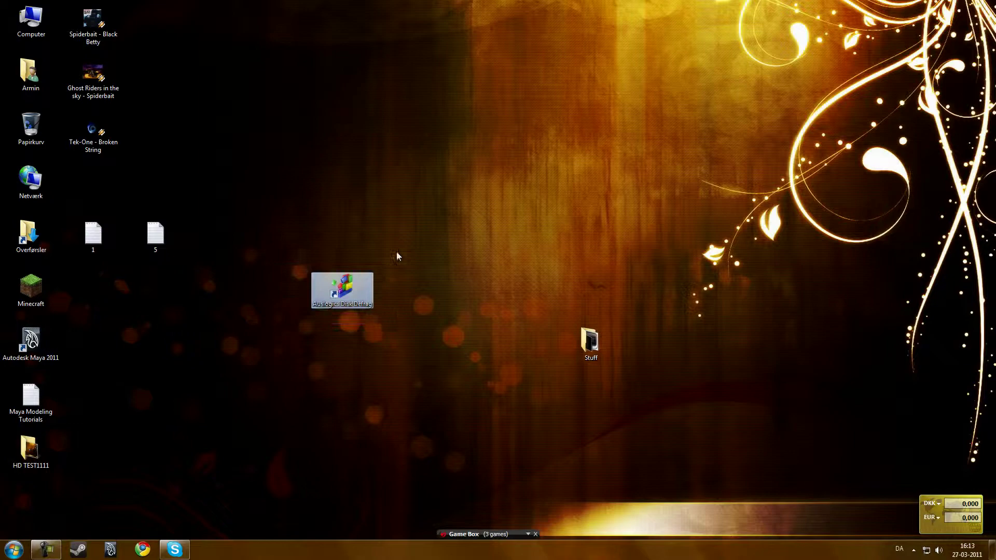
{"action": "left_click", "coordinate": [376, 301]}
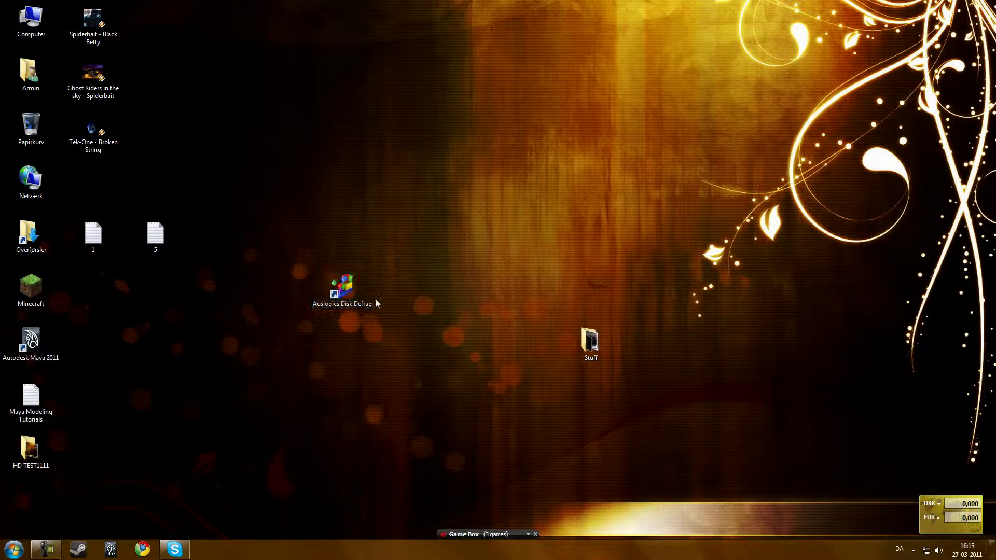
Search Google in Chrome for 'auslogics disk defrag' and open the Auslogics Disk Defrag result
{"action": "left_click", "coordinate": [153, 552]}
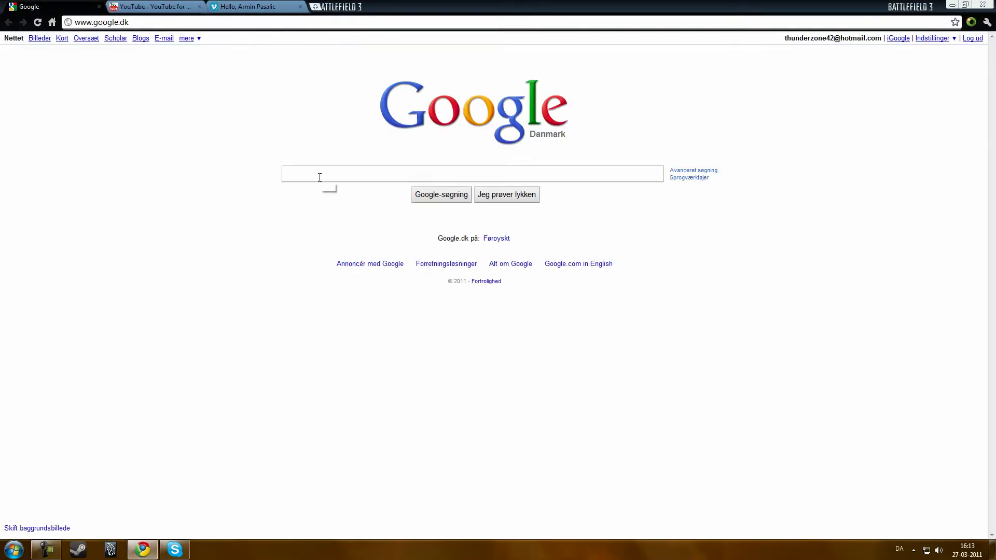
{"action": "type", "text": "Ausl"}
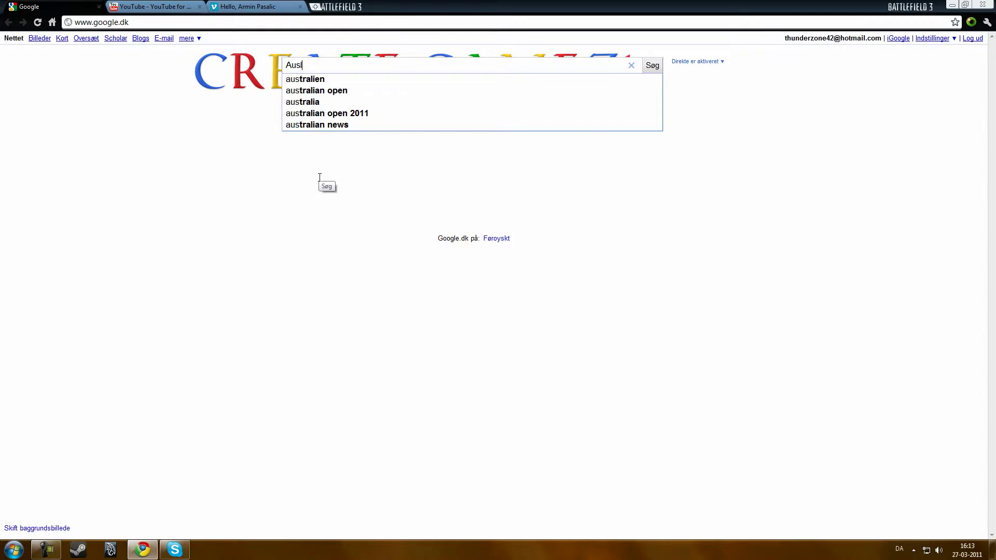
{"action": "type", "text": "ogics"}
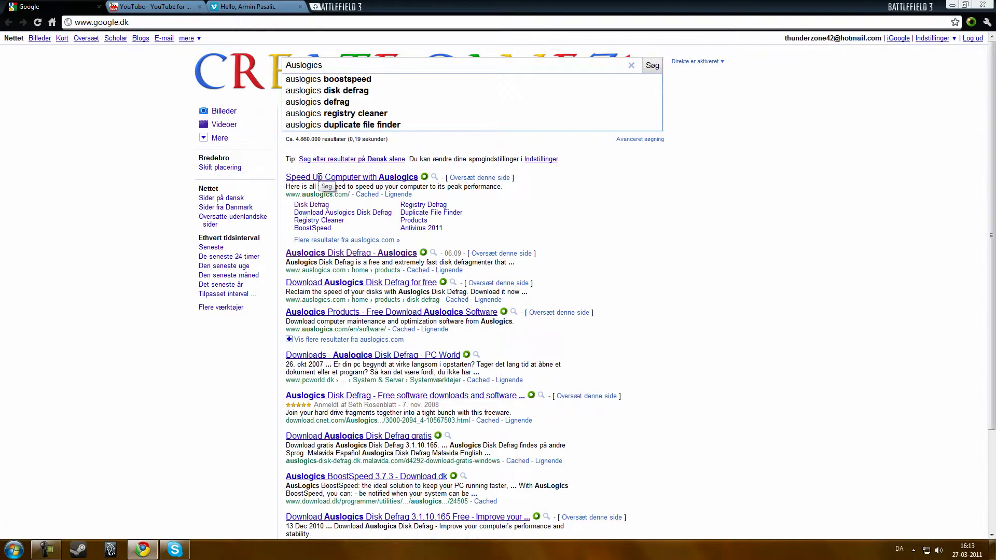
{"action": "key", "text": "Down"}
{"action": "key", "text": "Down"}
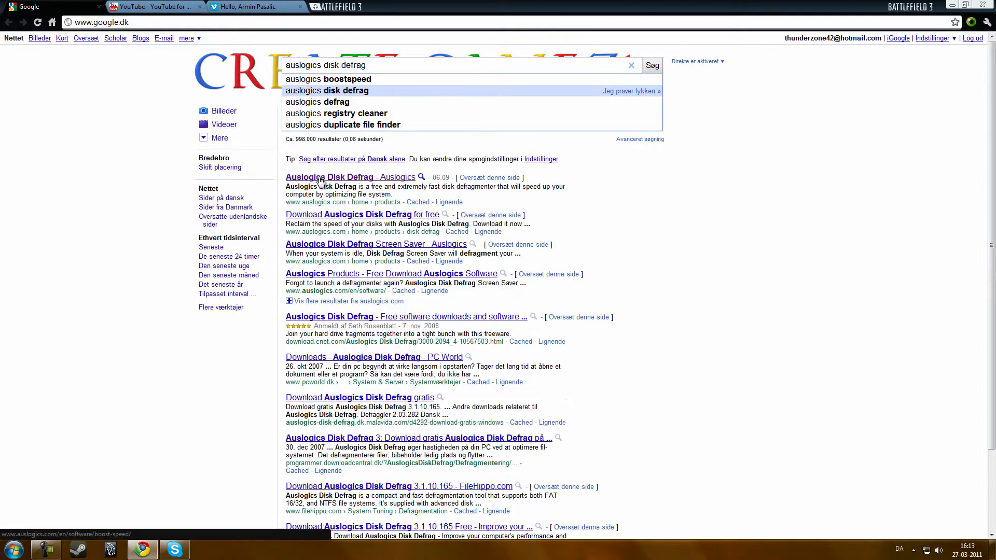
{"action": "left_click", "coordinate": [327, 181]}
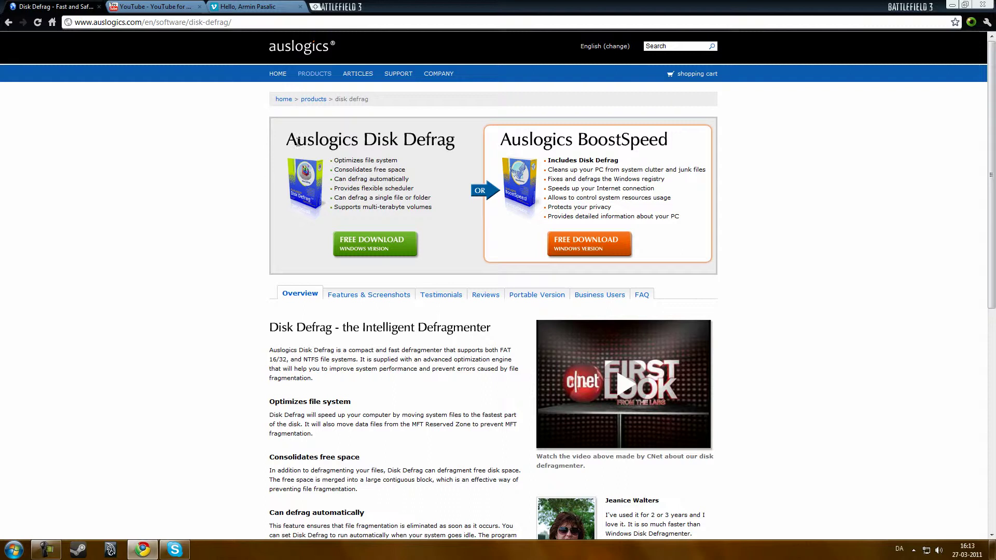
Highlight the Auslogics Disk Defrag heading and start the FREE DOWNLOAD, reaching its Download.com page
{"action": "left_click_drag", "start_coordinate": [285, 139], "coordinate": [254, 151]}
{"action": "left_click_drag", "start_coordinate": [428, 208], "coordinate": [335, 160]}
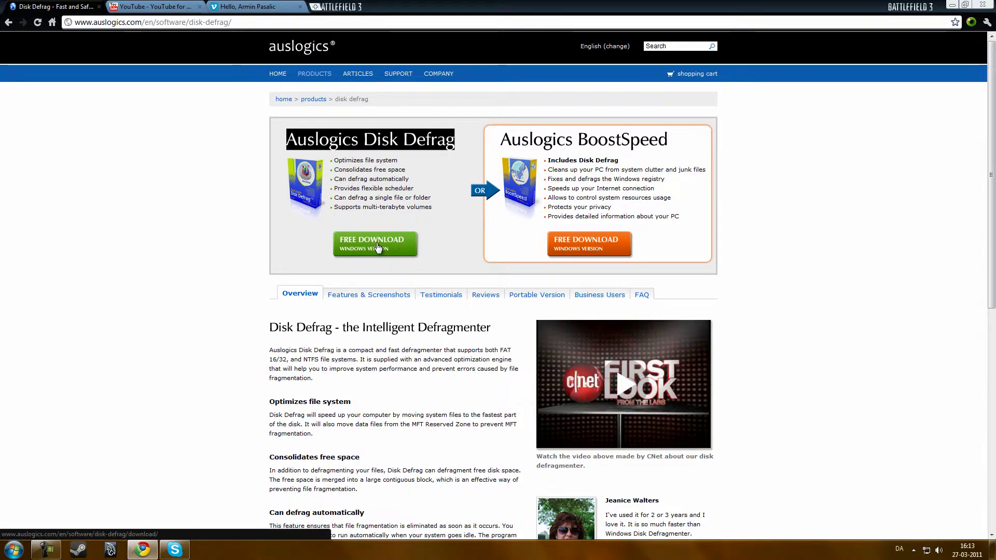
{"action": "left_click", "coordinate": [410, 243]}
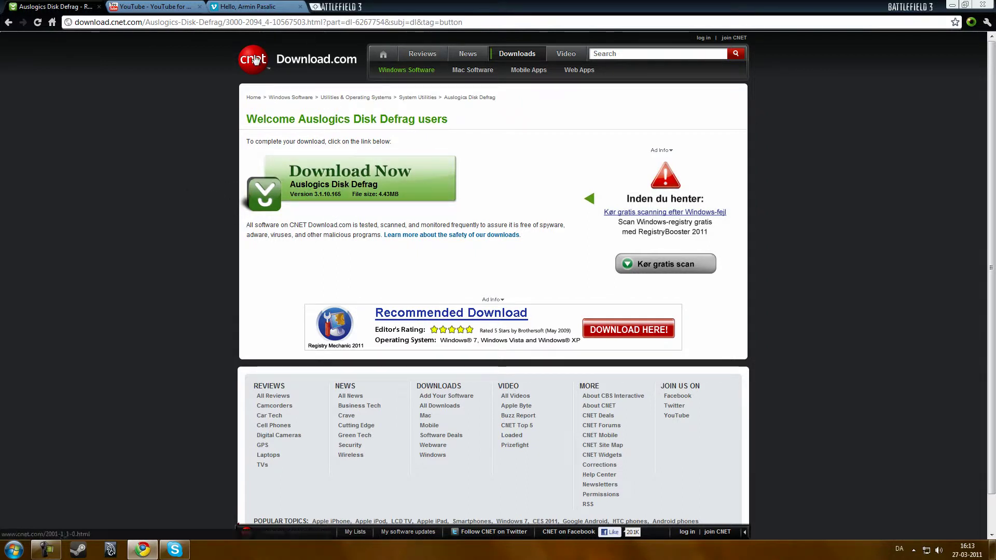
Download and keep disk-defrag-setup.exe, launch it from the download bar, and close Chrome
{"action": "left_click", "coordinate": [354, 190]}
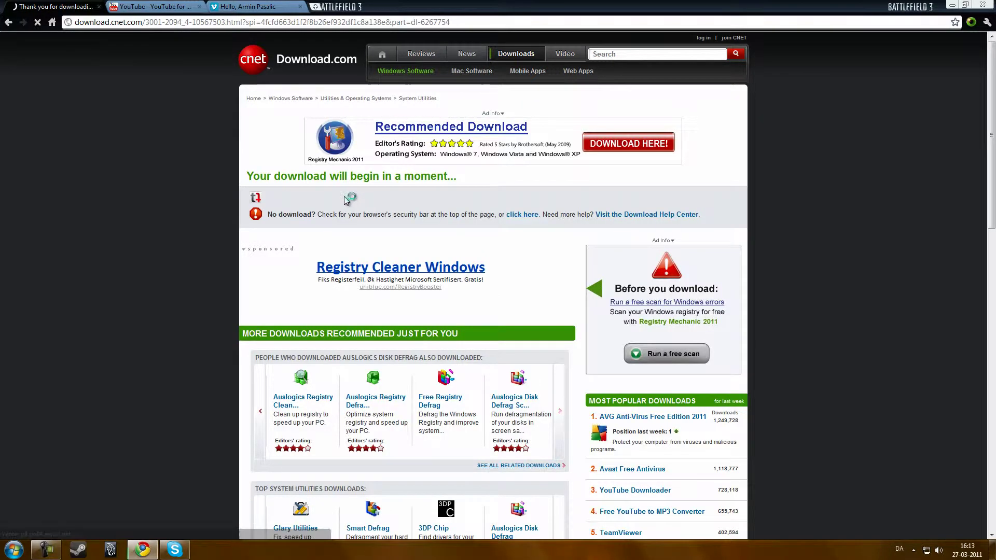
{"action": "left_click", "coordinate": [187, 528]}
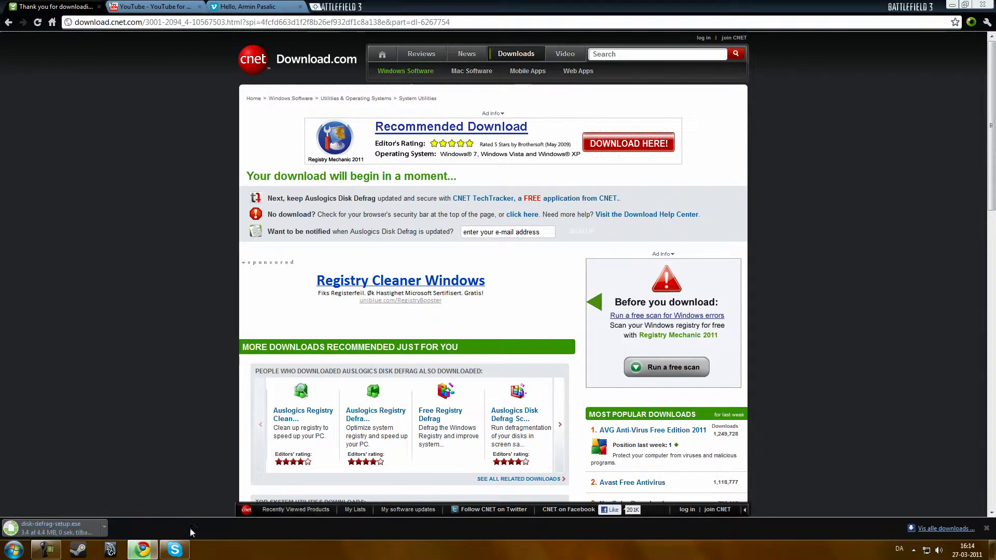
{"action": "left_click", "coordinate": [101, 529]}
{"action": "left_click", "coordinate": [130, 489]}
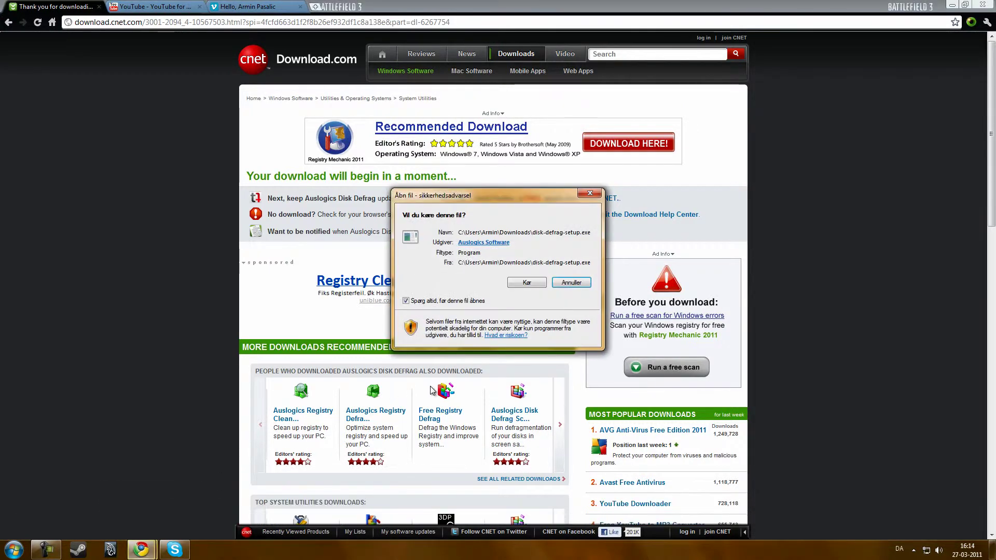
{"action": "left_click", "coordinate": [527, 283]}
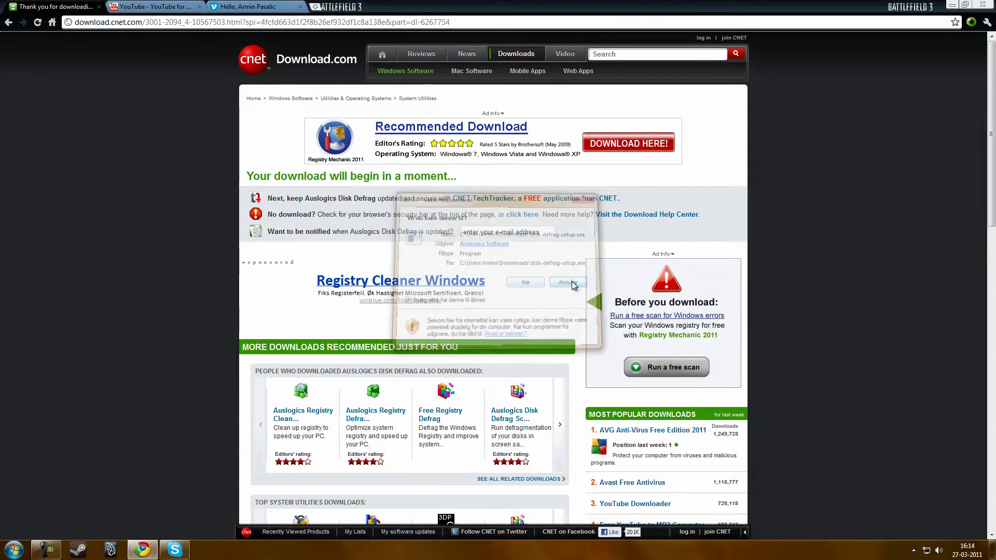
{"action": "left_click", "coordinate": [980, 4]}
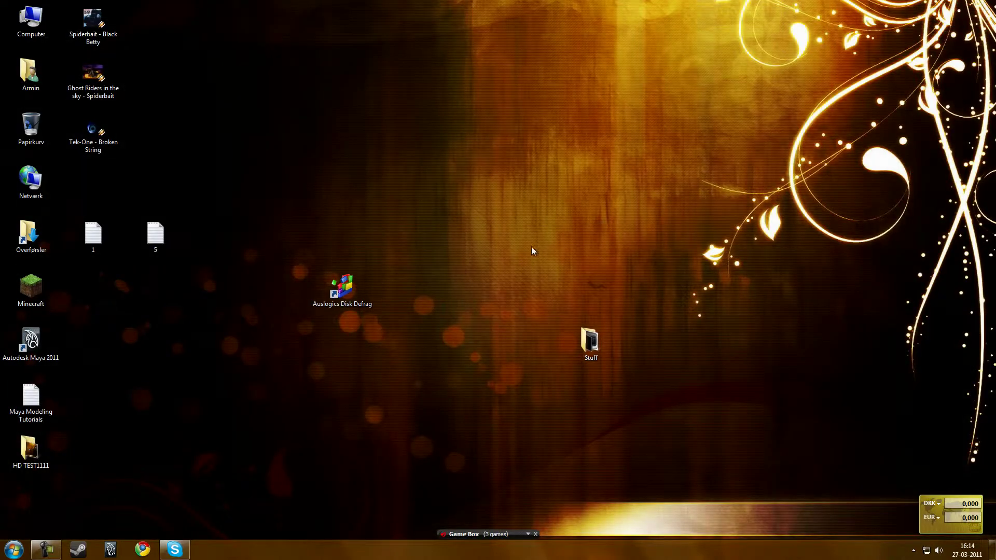
Launch Auslogics Disk Defrag, tick drives C and D, and choose Settings > Program Settings
{"action": "double_click", "coordinate": [347, 291]}
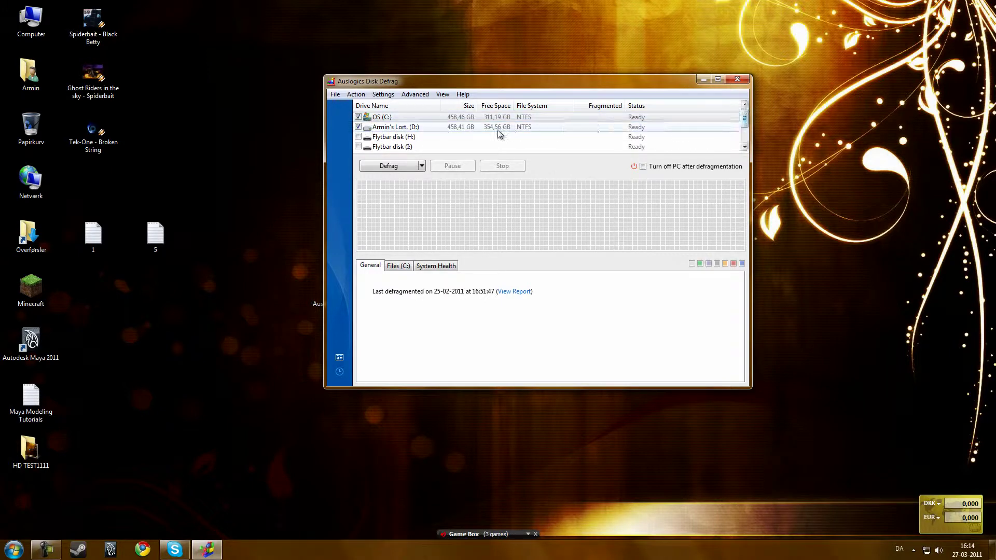
{"action": "mouse_move", "coordinate": [745, 118]}
{"action": "left_mouse_down"}
{"action": "mouse_move", "coordinate": [744, 134]}
{"action": "mouse_move", "coordinate": [744, 118]}
{"action": "left_mouse_up"}
{"action": "left_click", "coordinate": [359, 127]}
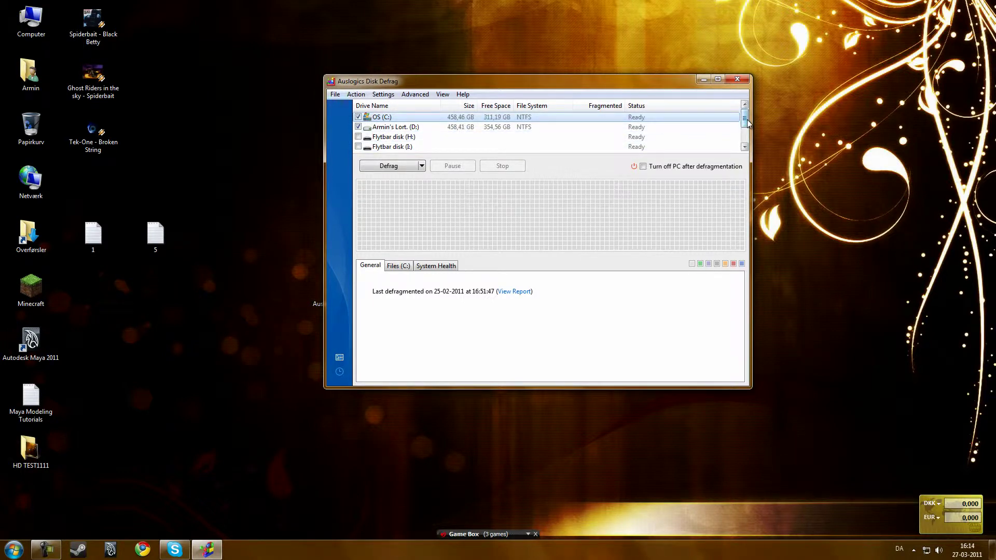
{"action": "scroll", "coordinate": [746, 123], "scroll_direction": "down", "scroll_amount": 1}
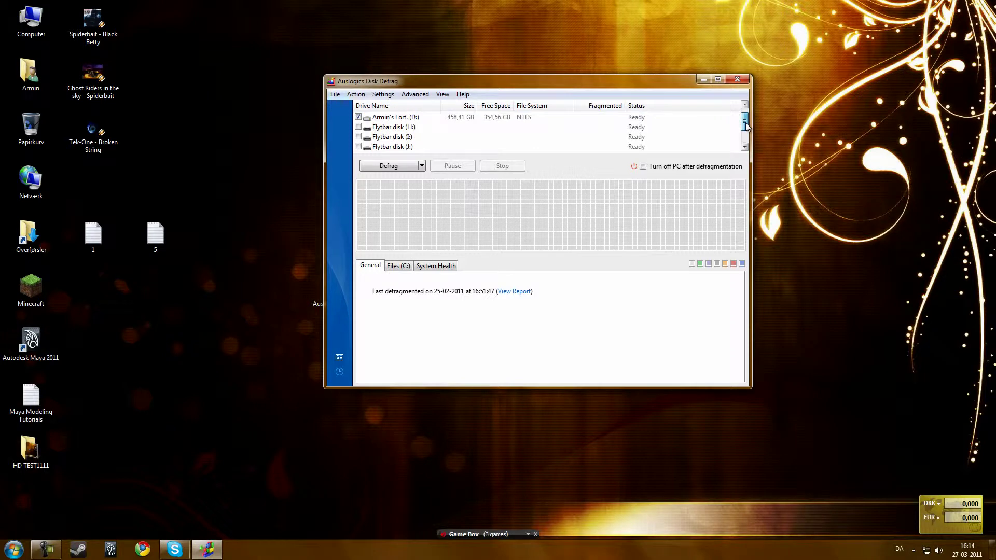
{"action": "scroll", "coordinate": [746, 124], "scroll_direction": "up", "scroll_amount": 1}
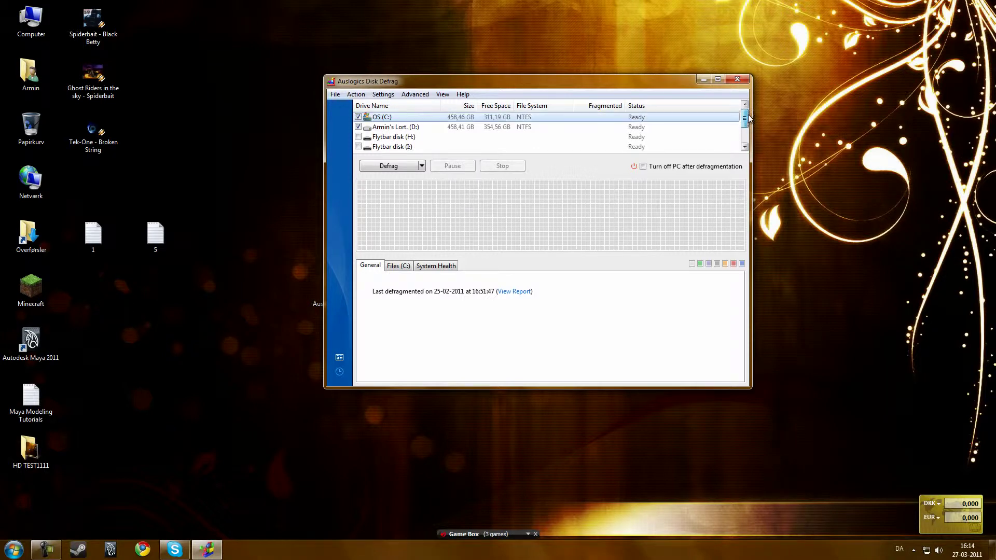
{"action": "left_click", "coordinate": [351, 95]}
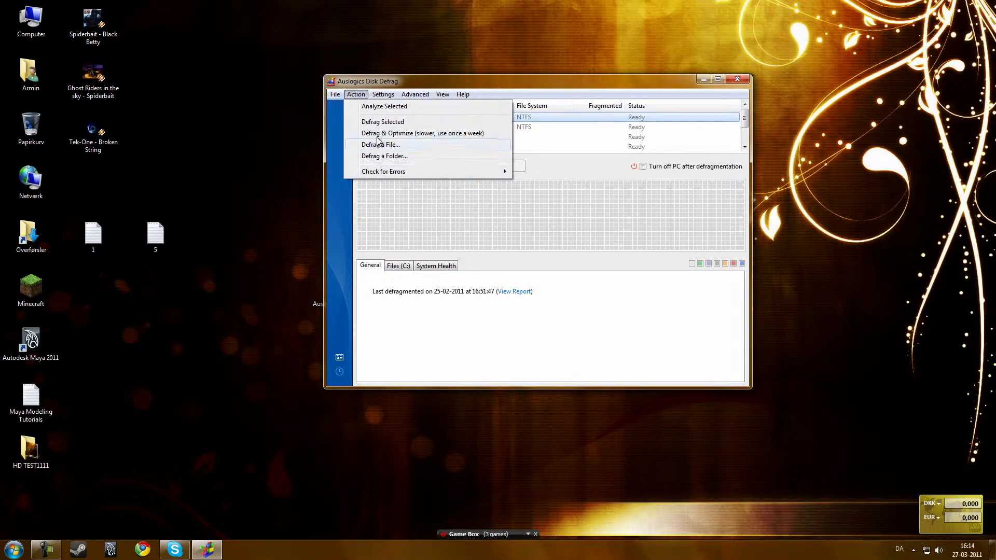
{"action": "left_click", "coordinate": [399, 107]}
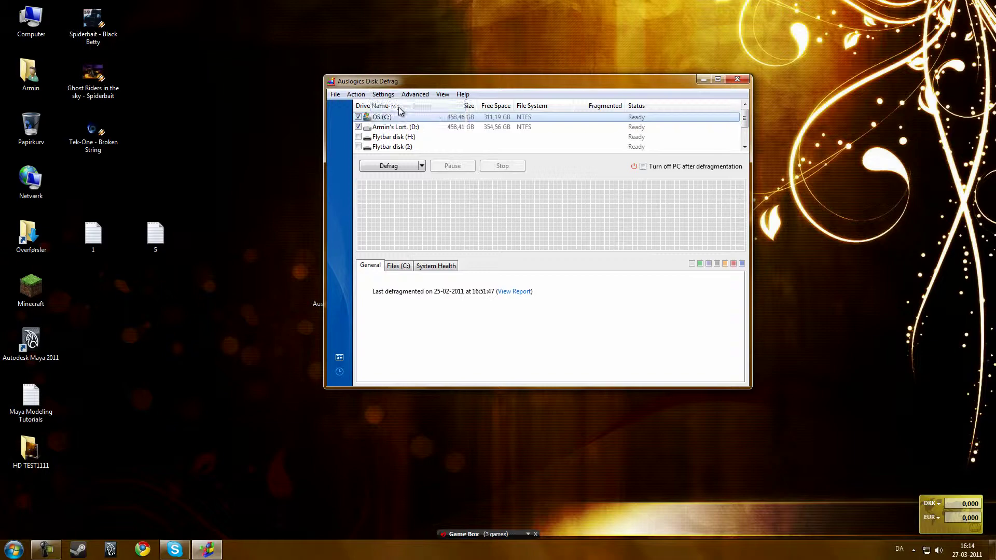
Switch the Settings dialog from the General page to the Algorithms page
{"action": "left_click", "coordinate": [424, 141]}
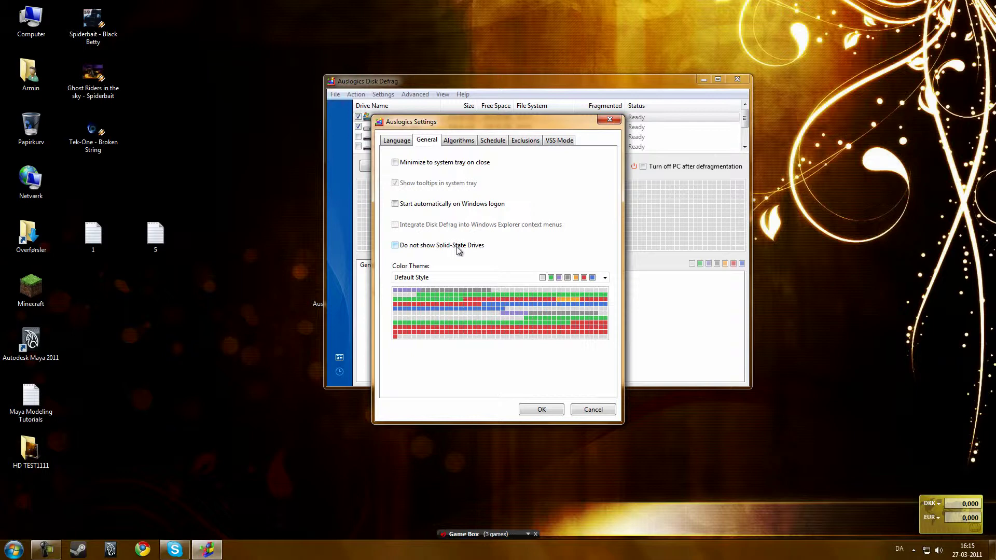
{"action": "left_click", "coordinate": [459, 141]}
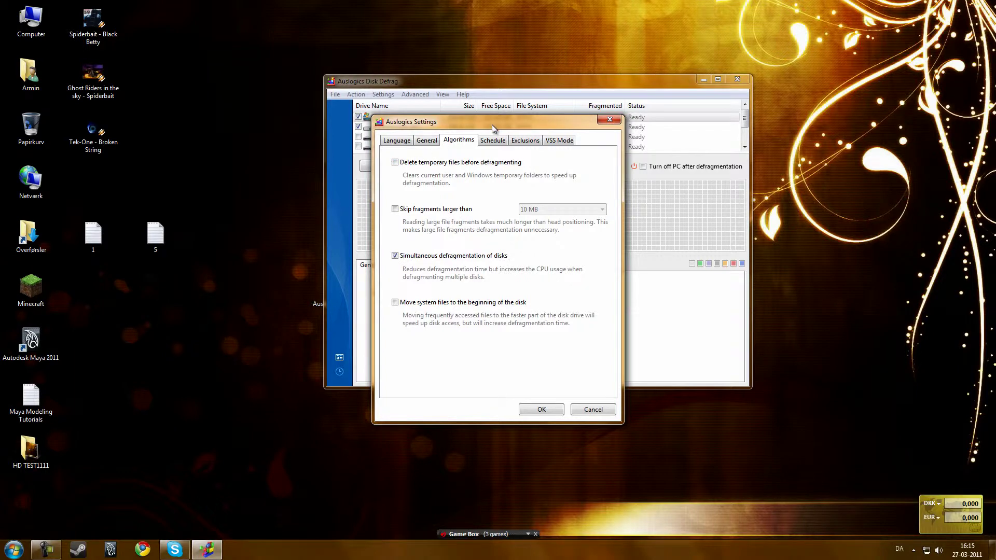
Move the Settings dialog right of the drive list, then tick and untick Skip fragments larger than 10 MB
{"action": "left_click_drag", "start_coordinate": [491, 124], "coordinate": [837, 88]}
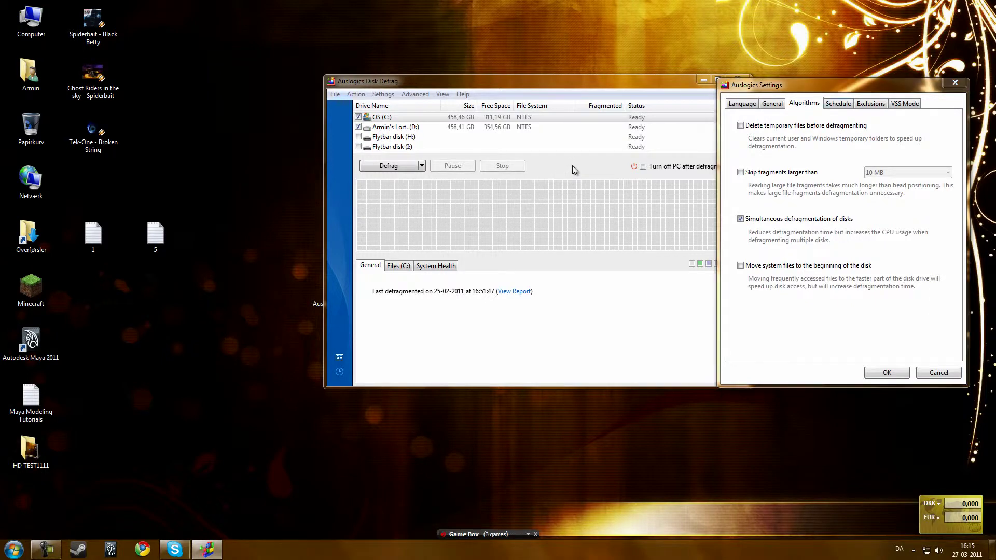
{"action": "left_click_drag", "start_coordinate": [896, 95], "coordinate": [375, 100]}
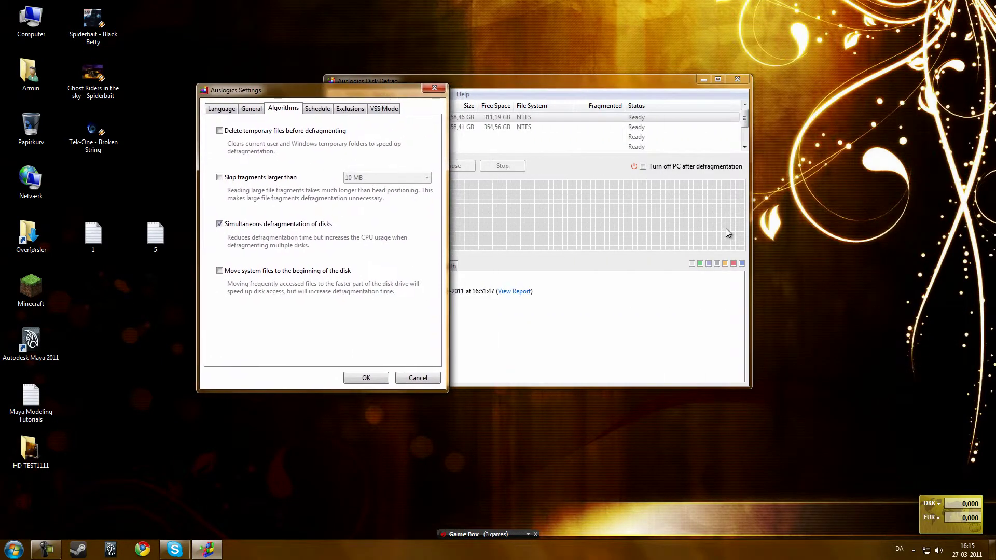
{"action": "left_click_drag", "start_coordinate": [285, 92], "coordinate": [740, 77]}
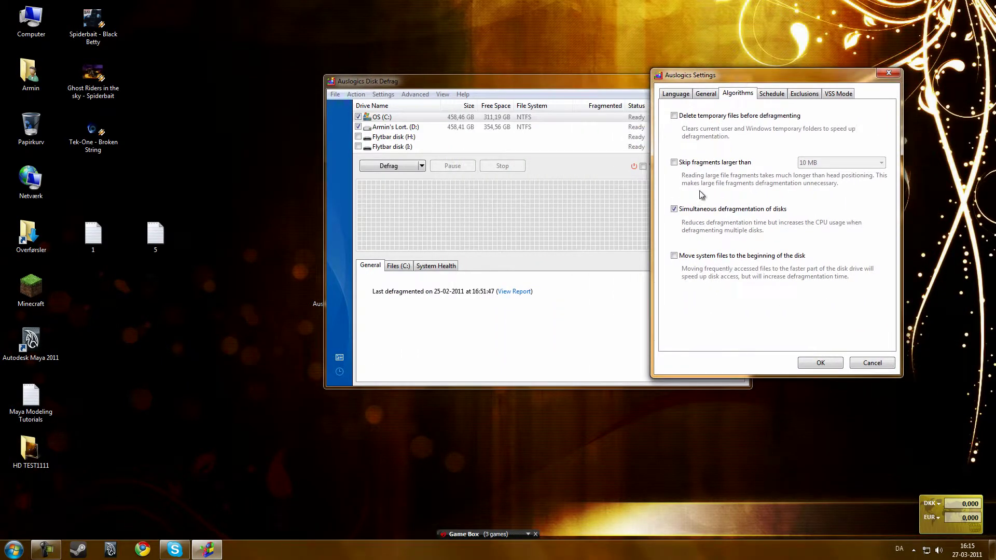
{"action": "left_click", "coordinate": [714, 163]}
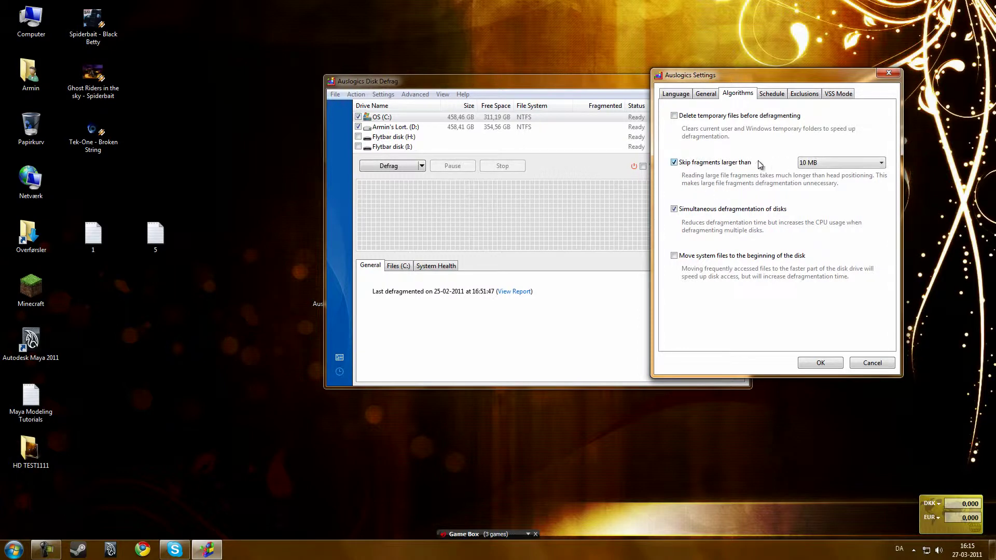
{"action": "left_click", "coordinate": [836, 162]}
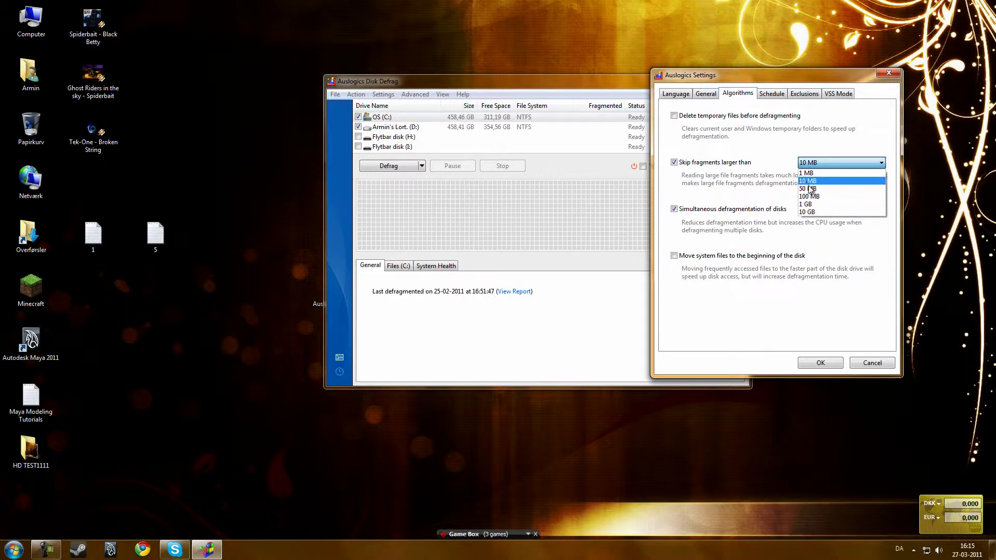
{"action": "left_click", "coordinate": [702, 167]}
{"action": "left_click", "coordinate": [696, 165]}
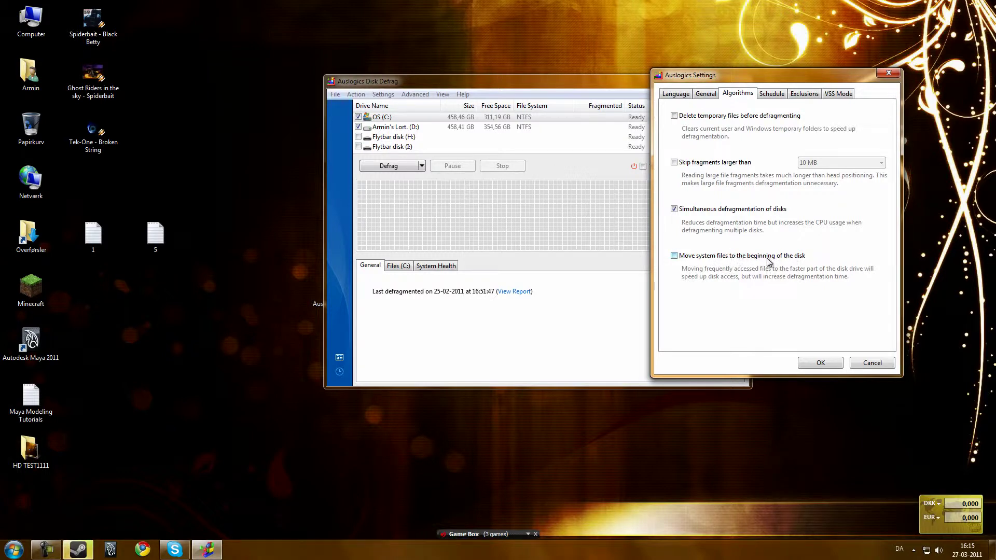
Try enabling a daily scheduled defragmentation, then leave scheduling turned off
{"action": "left_click", "coordinate": [769, 93]}
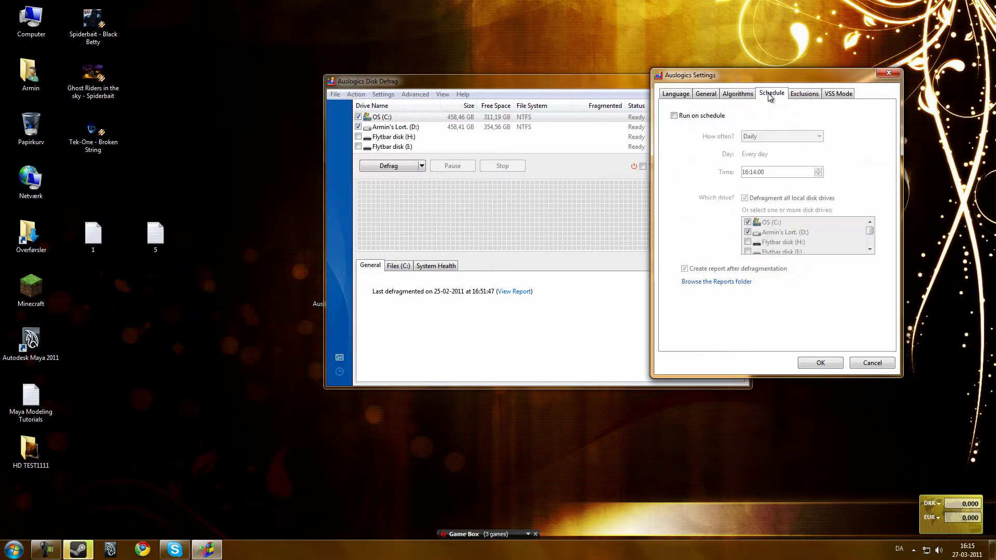
{"action": "left_click", "coordinate": [708, 116]}
{"action": "left_click", "coordinate": [760, 135]}
{"action": "left_click", "coordinate": [761, 135]}
{"action": "left_click", "coordinate": [761, 136]}
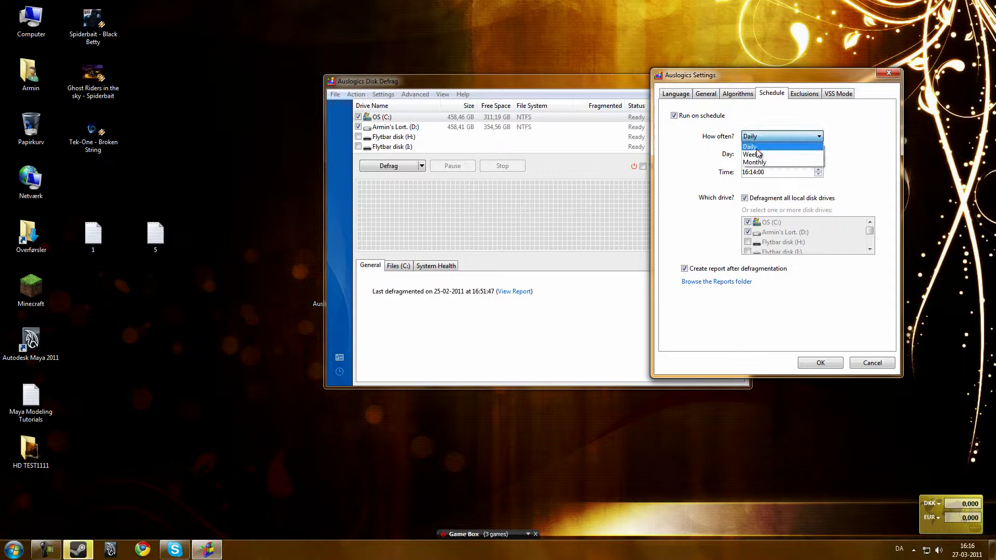
{"action": "left_click", "coordinate": [750, 147]}
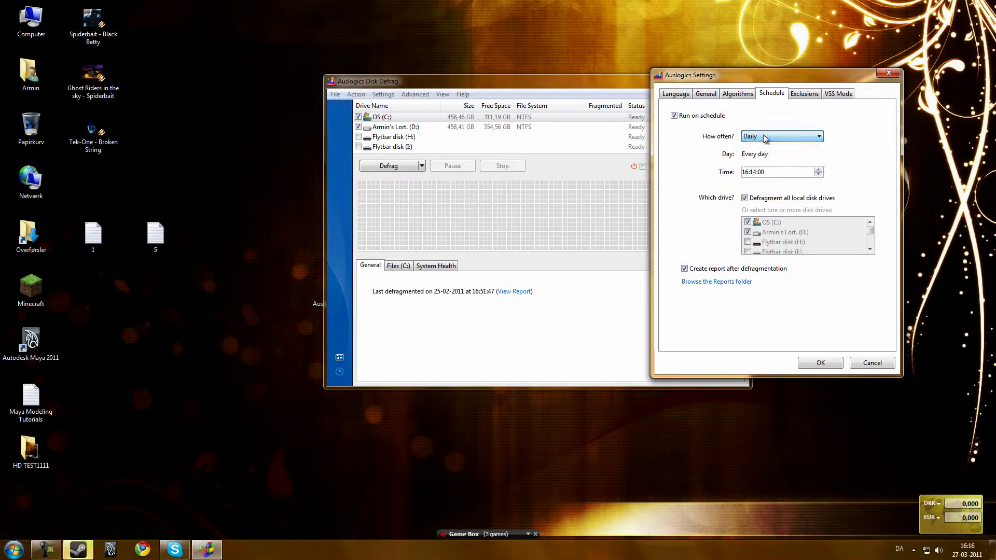
{"action": "left_click", "coordinate": [690, 116]}
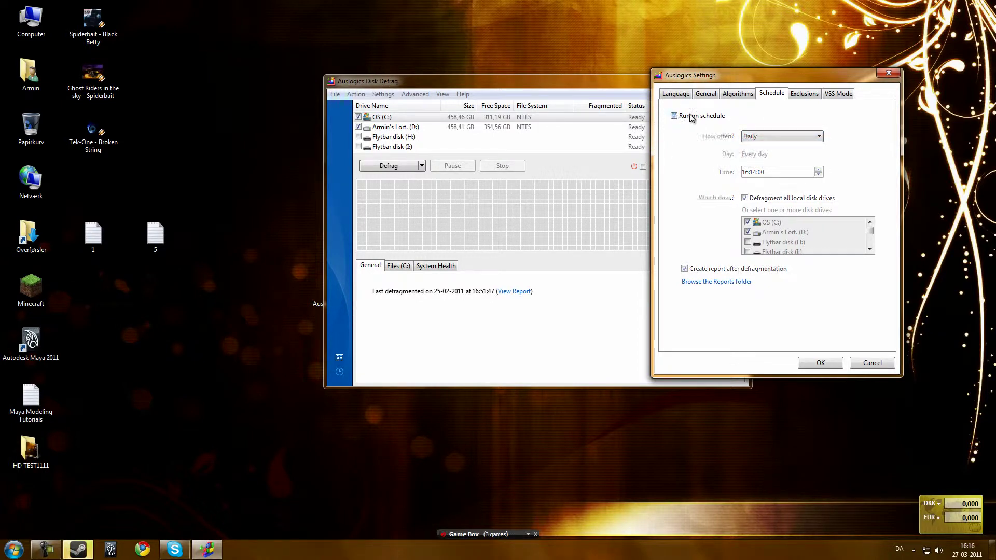
{"action": "left_click", "coordinate": [804, 94]}
{"action": "left_click", "coordinate": [772, 94]}
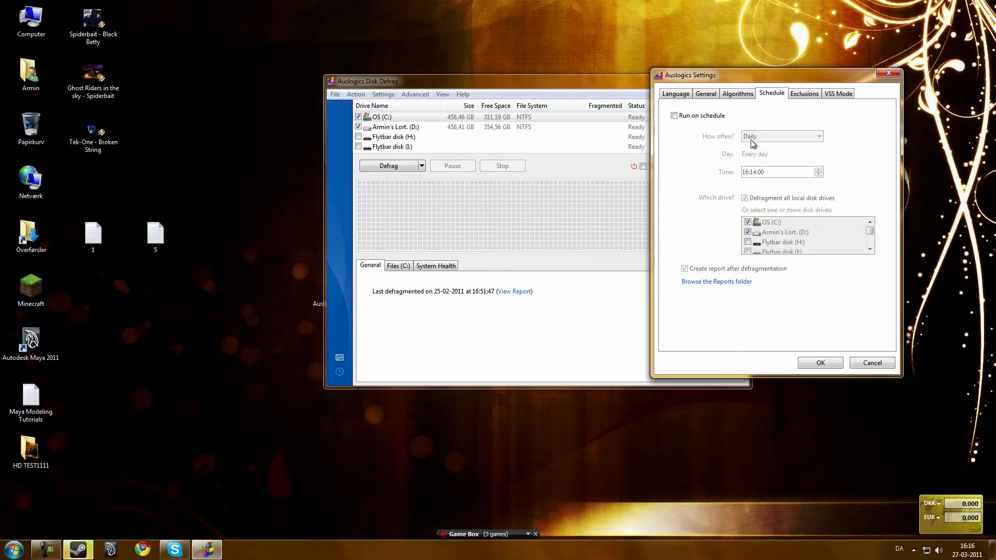
{"action": "left_click", "coordinate": [703, 116]}
{"action": "left_click", "coordinate": [761, 137]}
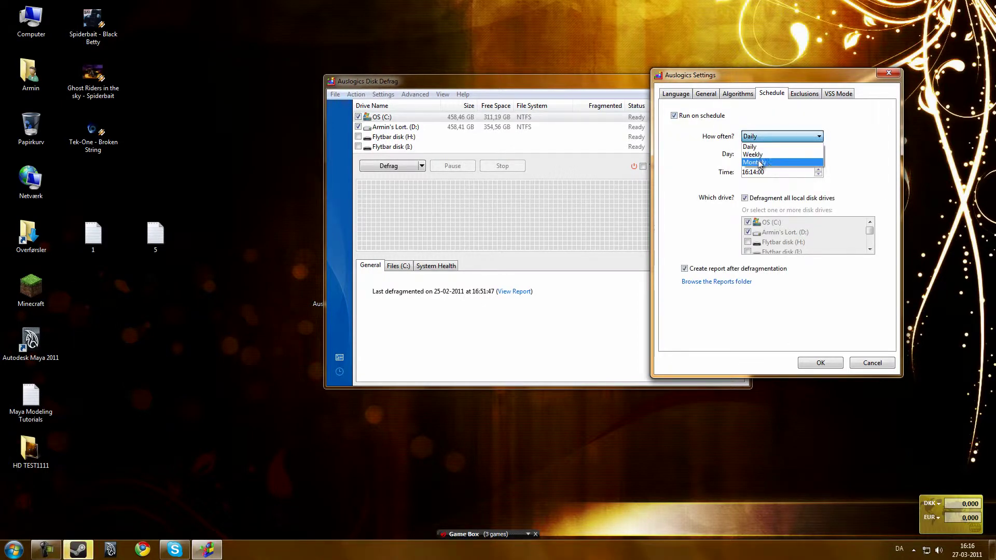
{"action": "left_click", "coordinate": [673, 130]}
{"action": "left_click", "coordinate": [695, 116]}
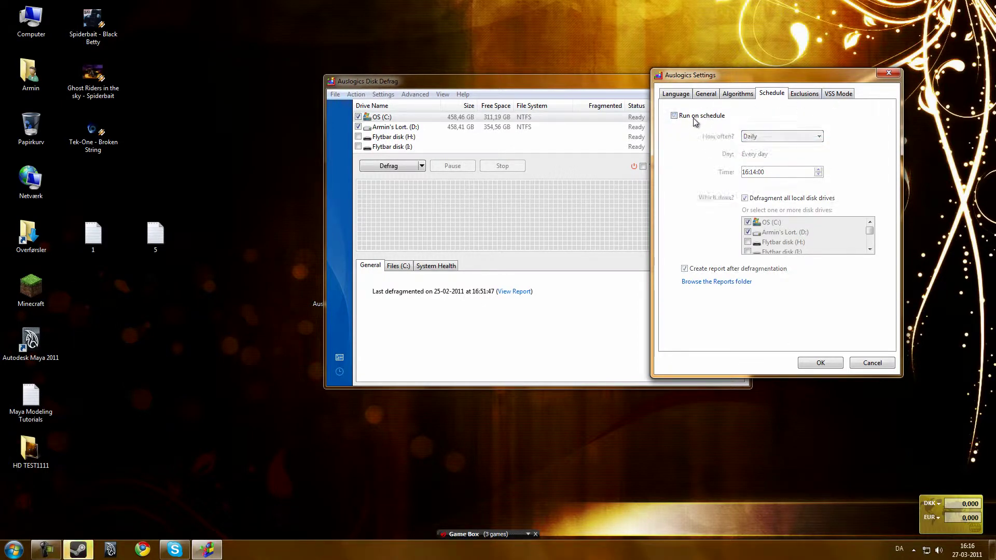
Review the excluded files list and VSS compatible mode option, then apply the settings with OK
{"action": "left_click", "coordinate": [814, 95]}
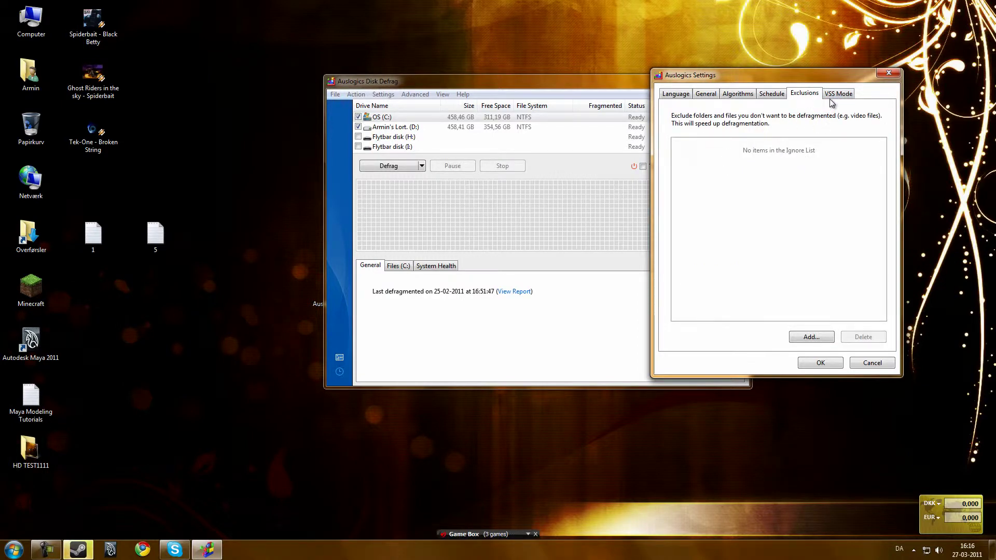
{"action": "left_click", "coordinate": [833, 94]}
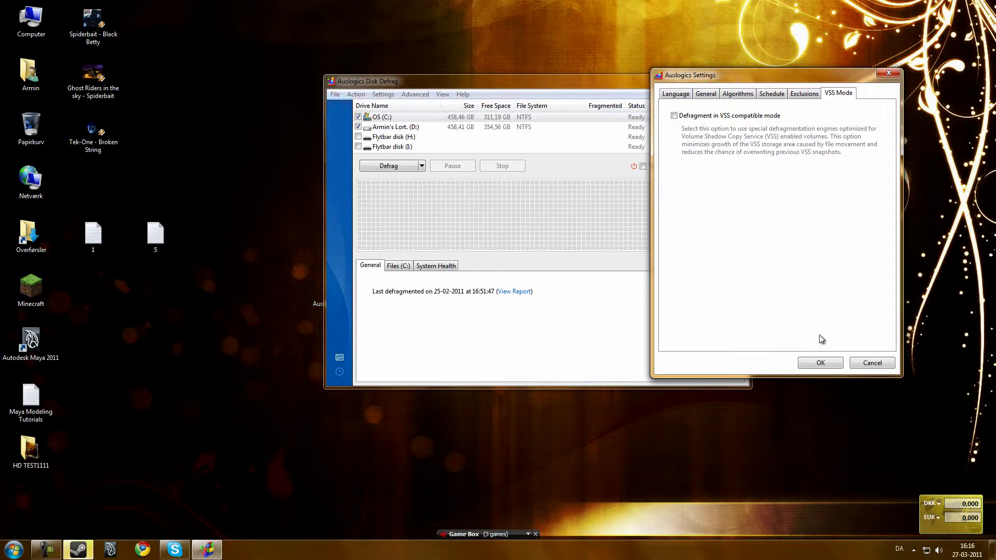
{"action": "left_click", "coordinate": [820, 362]}
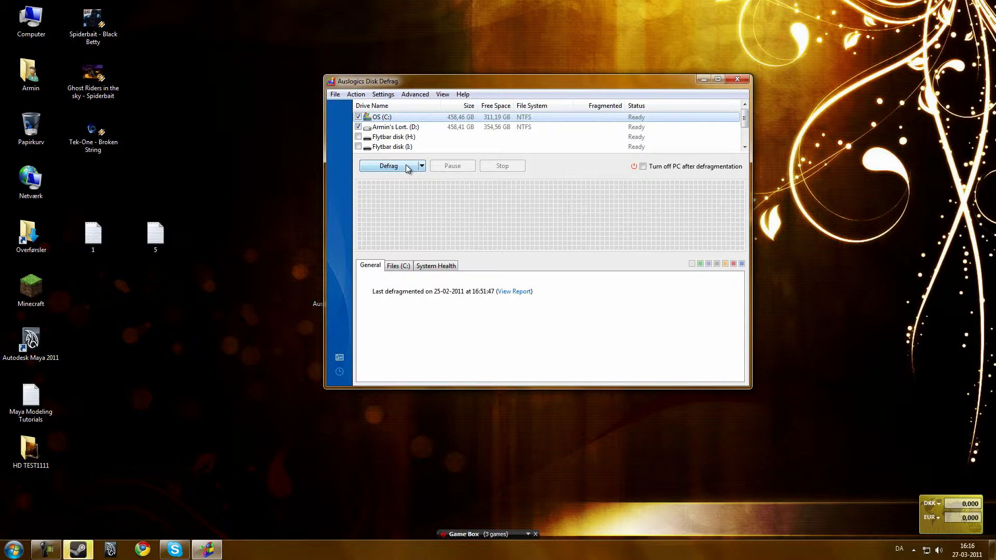
Pick a mode (Analyze, Defrag, or Defrag & Optimize) from the dropdown beside the Defrag button
{"action": "left_click", "coordinate": [422, 166]}
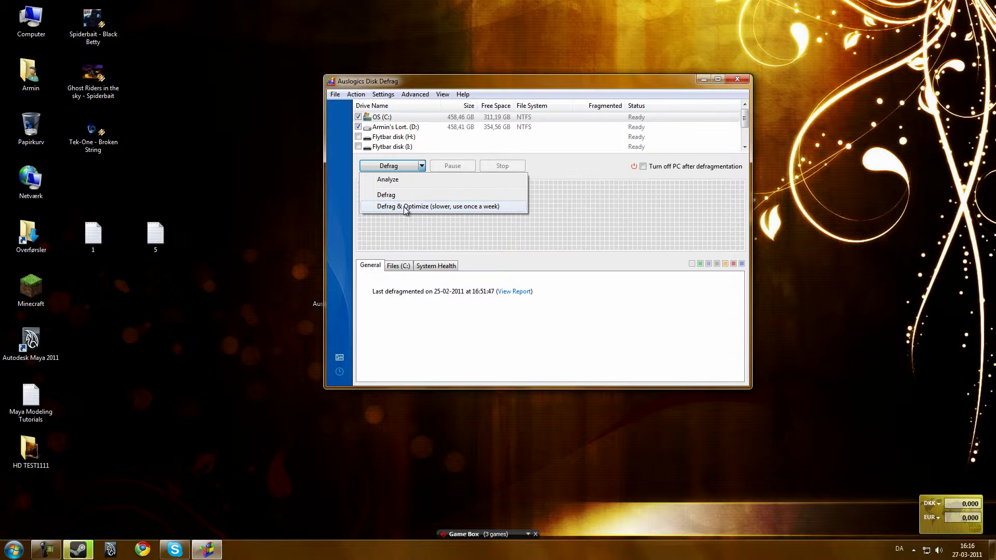
{"action": "left_click", "coordinate": [407, 165]}
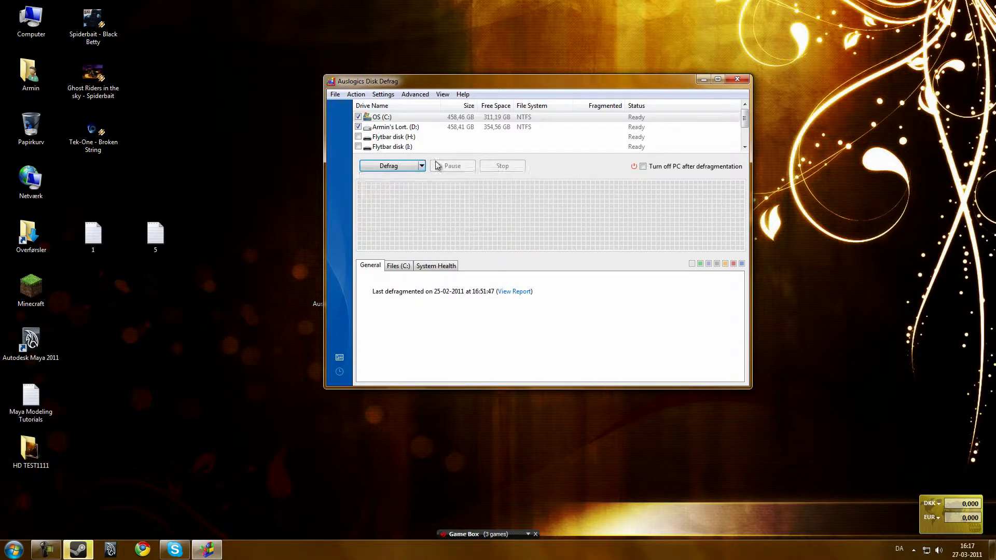
Defragment drives C and D, switching the cluster map between them, then abort the run
{"action": "left_click", "coordinate": [404, 166]}
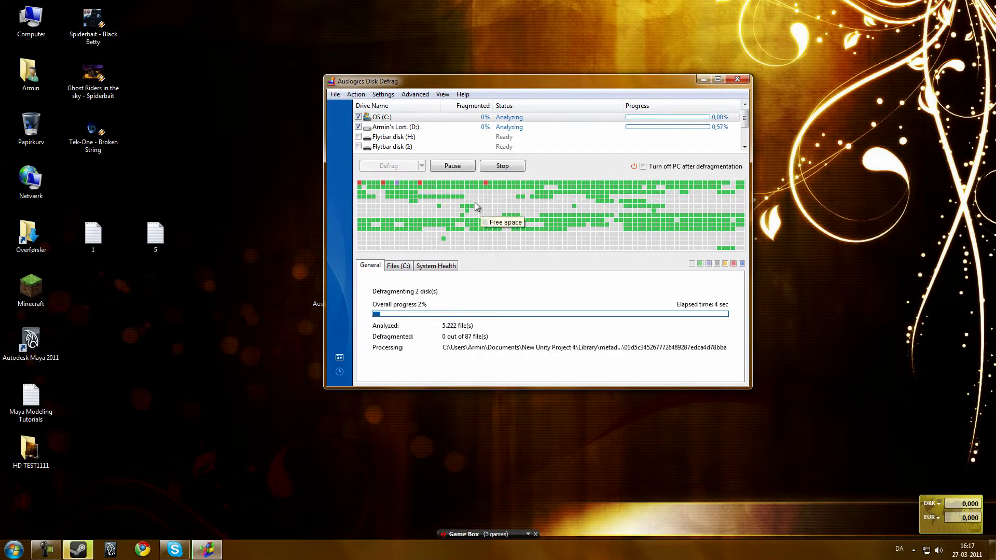
{"action": "left_click", "coordinate": [393, 129]}
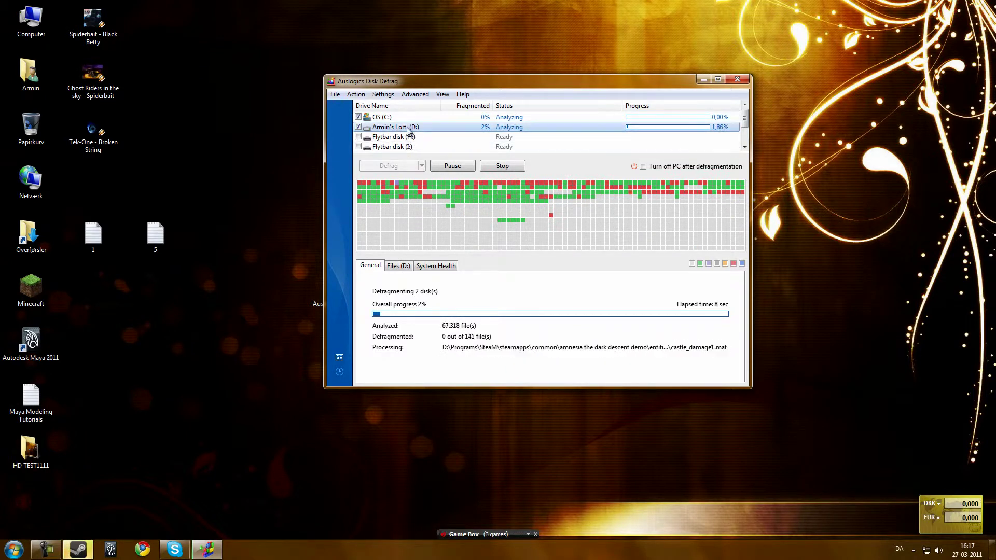
{"action": "left_click", "coordinate": [511, 129]}
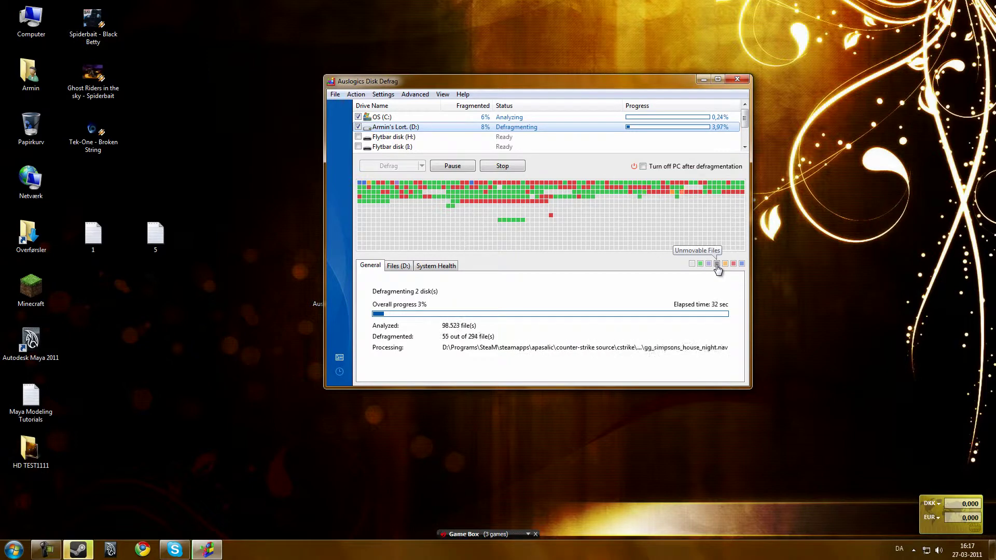
{"action": "left_click", "coordinate": [435, 117]}
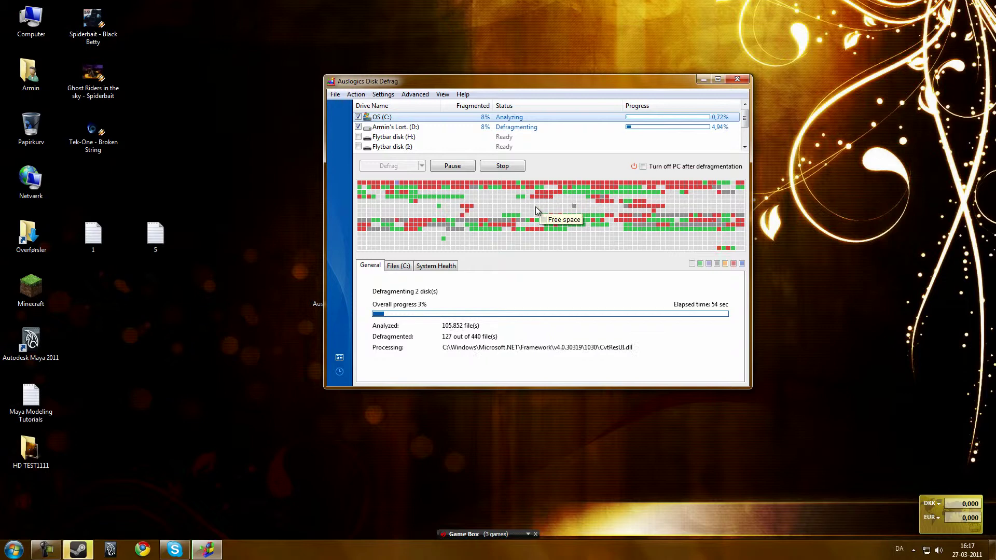
{"action": "left_click", "coordinate": [402, 127]}
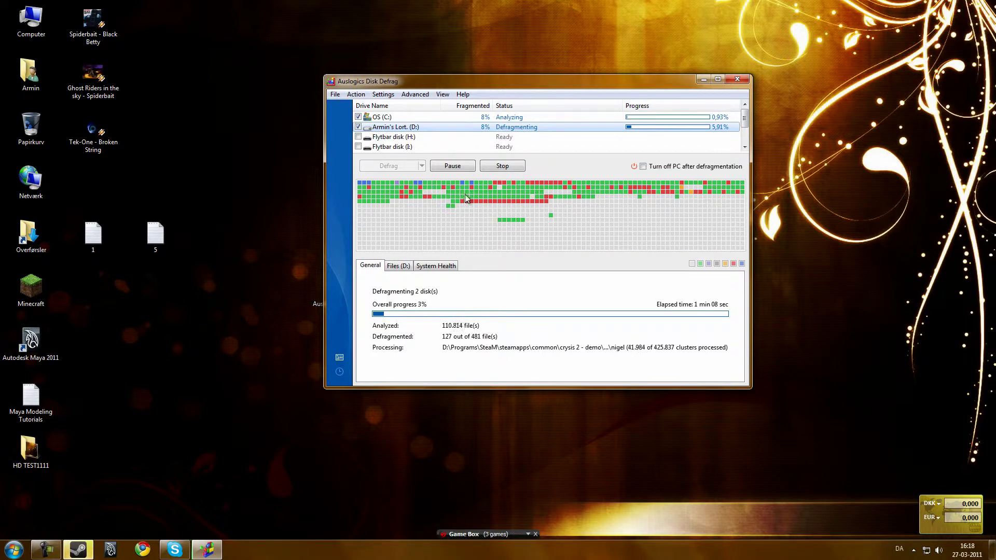
{"action": "left_click", "coordinate": [500, 167]}
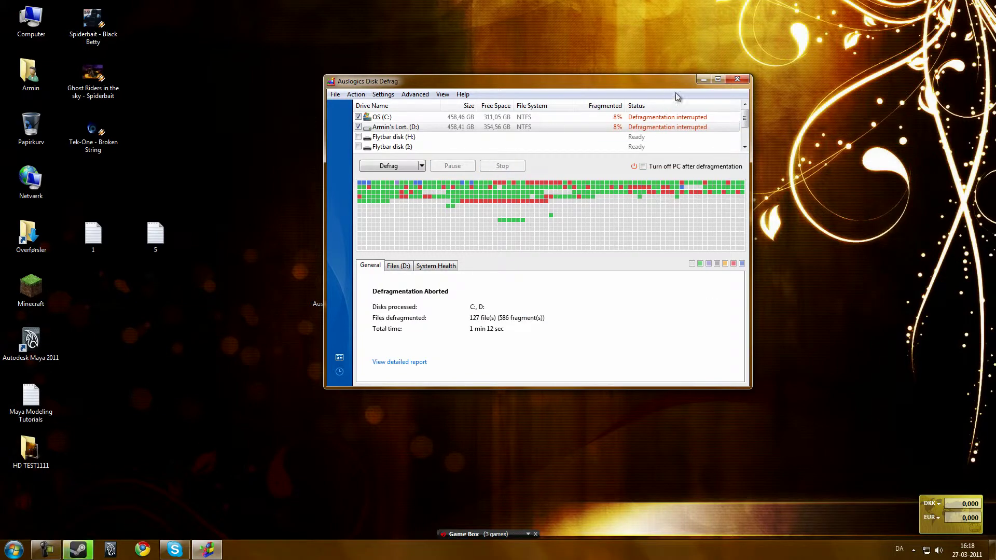
Close Disk Defrag and drag its desktop shortcut up and to the right
{"action": "left_click", "coordinate": [738, 82]}
{"action": "left_click", "coordinate": [360, 304]}
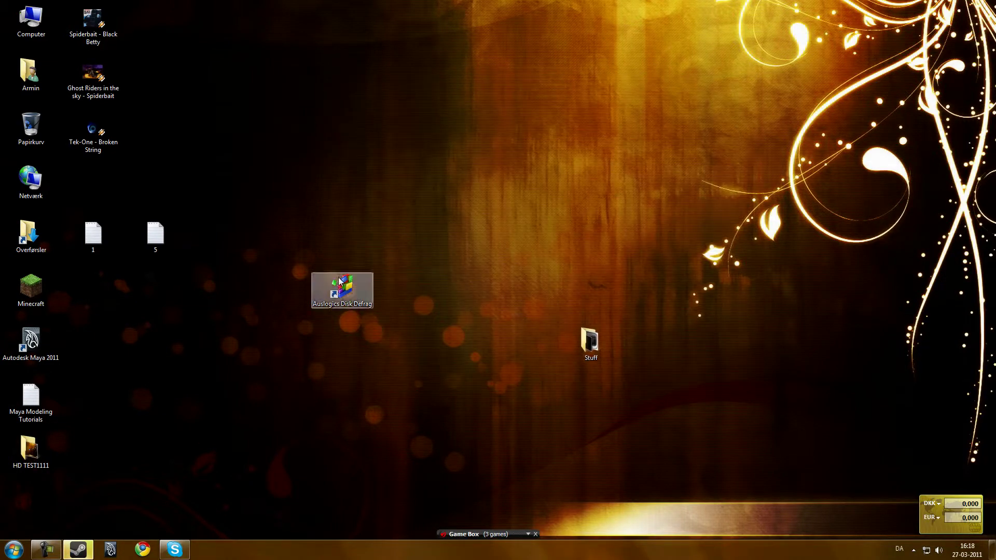
{"action": "mouse_move", "coordinate": [360, 304]}
{"action": "left_mouse_down"}
{"action": "mouse_move", "coordinate": [361, 161]}
{"action": "mouse_move", "coordinate": [418, 250]}
{"action": "mouse_move", "coordinate": [466, 249]}
{"action": "mouse_move", "coordinate": [444, 254]}
{"action": "mouse_move", "coordinate": [502, 207]}
{"action": "mouse_move", "coordinate": [430, 265]}
{"action": "mouse_move", "coordinate": [509, 193]}
{"action": "left_mouse_up"}
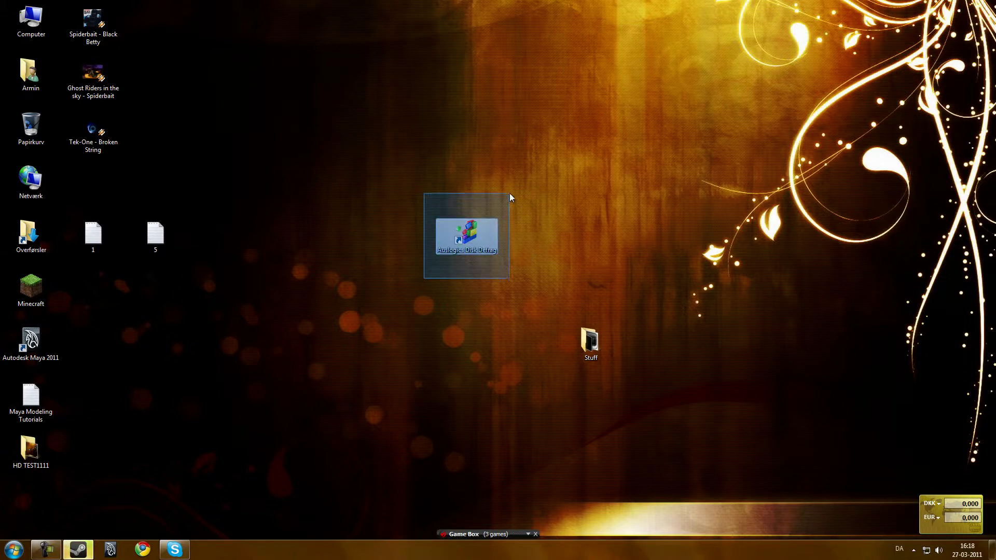
Box-select and deselect the Disk Defrag shortcut several times on the desktop
{"action": "left_click_drag", "start_coordinate": [436, 267], "coordinate": [514, 199]}
{"action": "left_click_drag", "start_coordinate": [406, 277], "coordinate": [511, 207]}
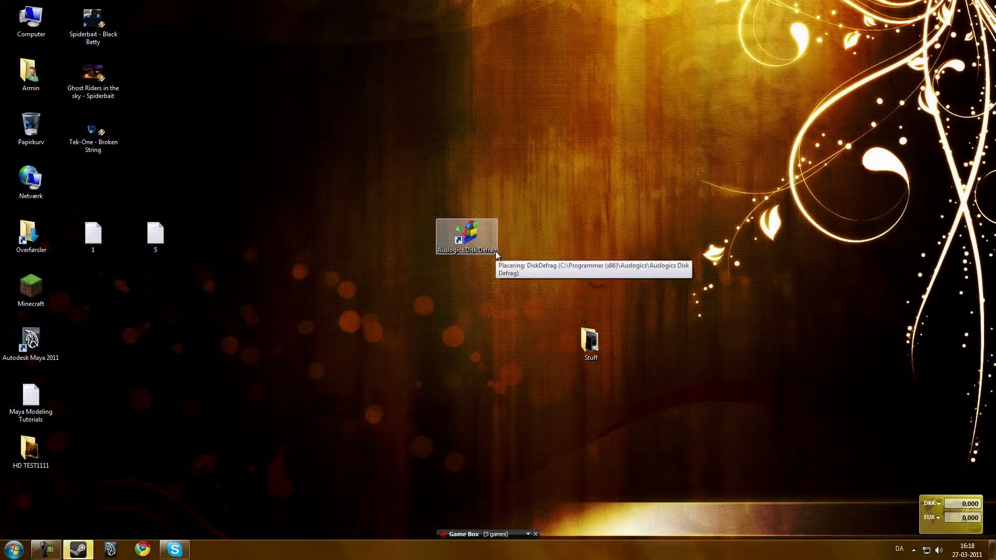
{"action": "left_click", "coordinate": [475, 260]}
{"action": "left_click", "coordinate": [474, 253]}
{"action": "left_click", "coordinate": [465, 257]}
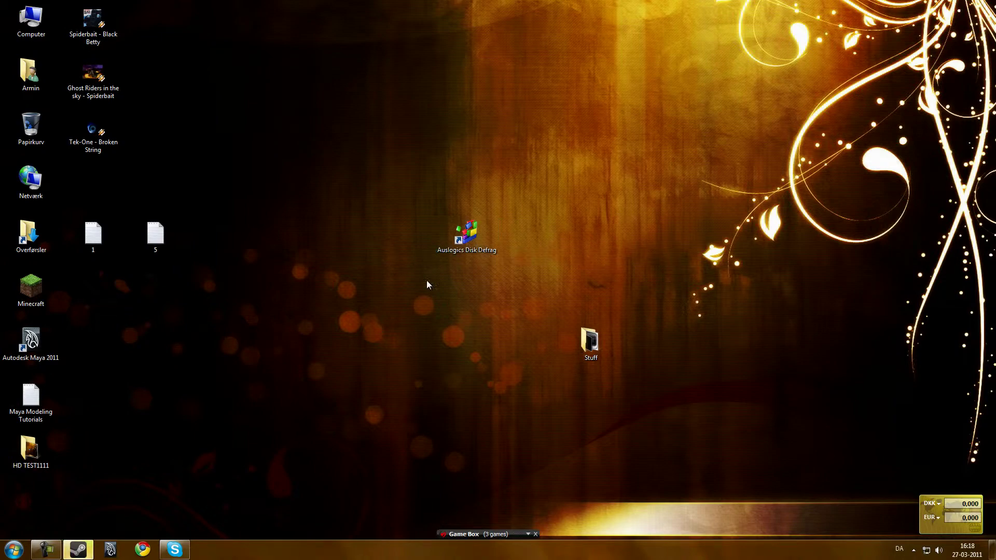
{"action": "left_click_drag", "start_coordinate": [421, 270], "coordinate": [511, 195]}
{"action": "left_click", "coordinate": [351, 263]}
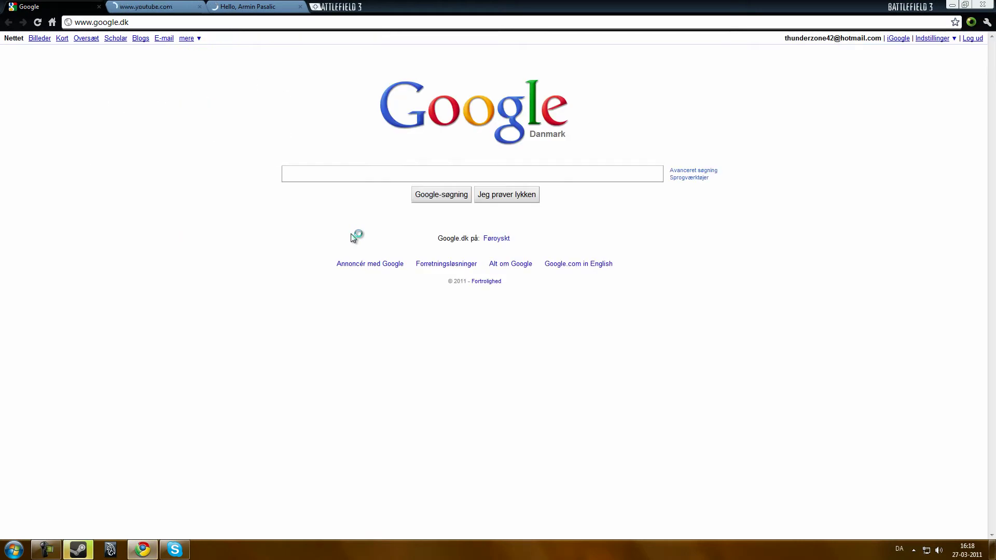
Search Google for 'Auslogics Boostspeed' and open the BoostSpeed product page on auslogics.com
{"action": "type", "text": "Auslogi"}
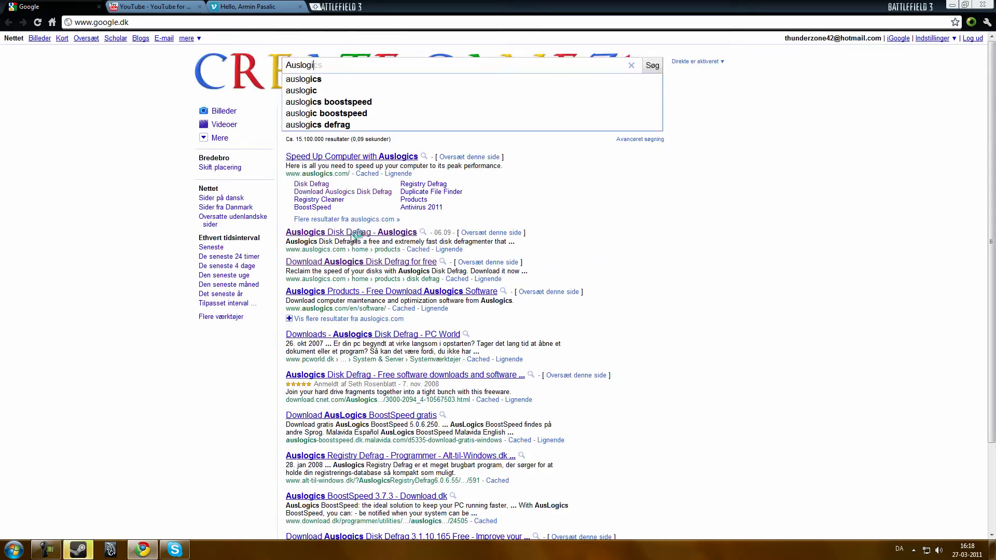
{"action": "type", "text": "cs Boosts"}
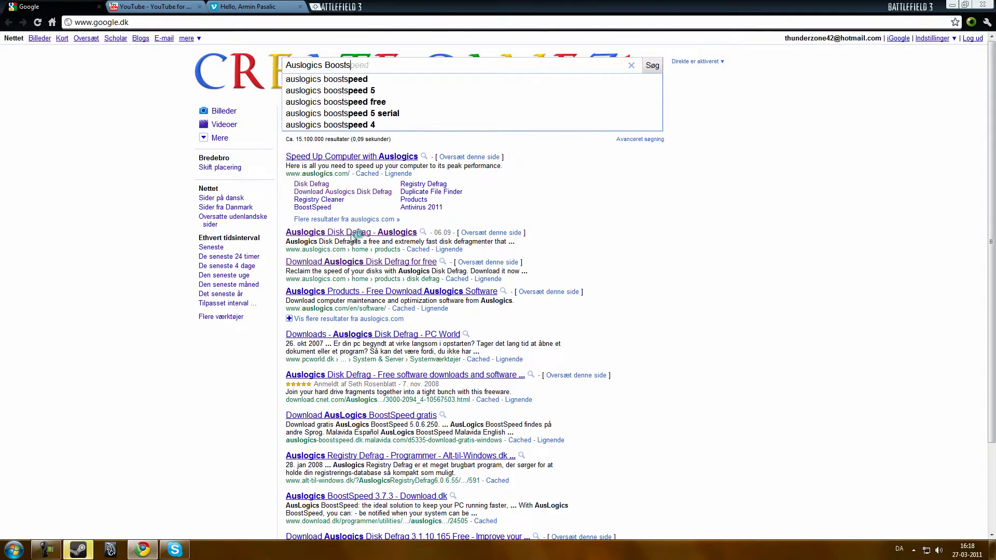
{"action": "type", "text": "peed"}
{"action": "left_click", "coordinate": [354, 157]}
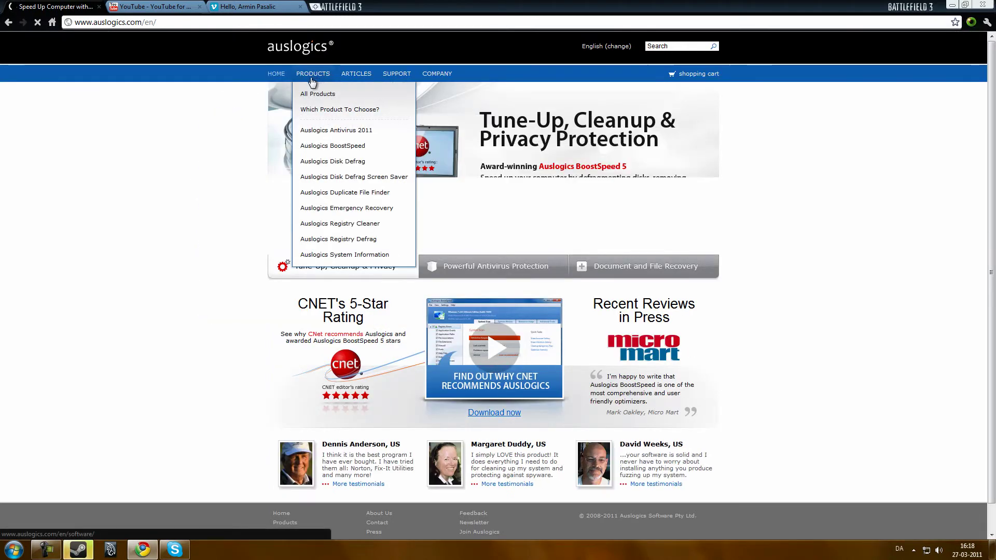
{"action": "mouse_move", "coordinate": [313, 73]}
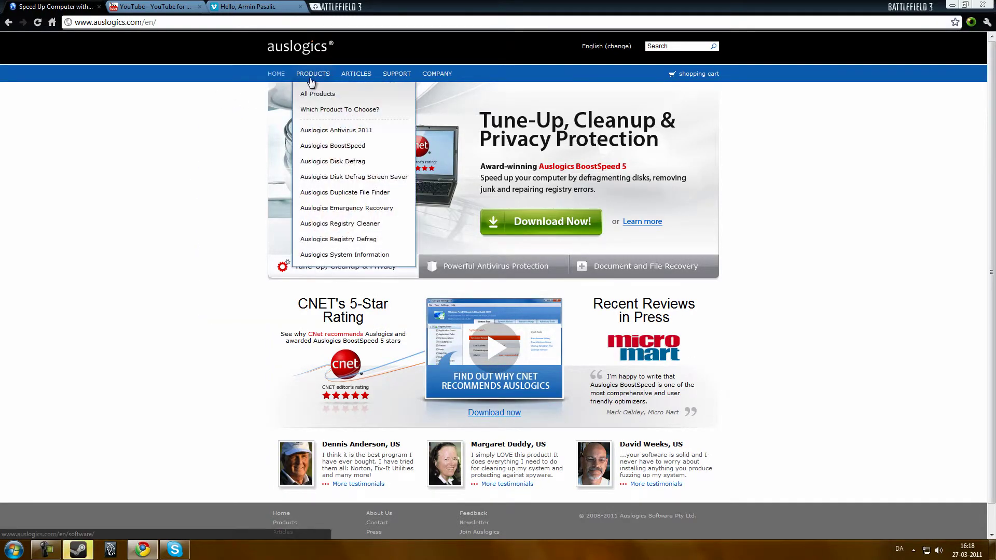
{"action": "left_click", "coordinate": [317, 146]}
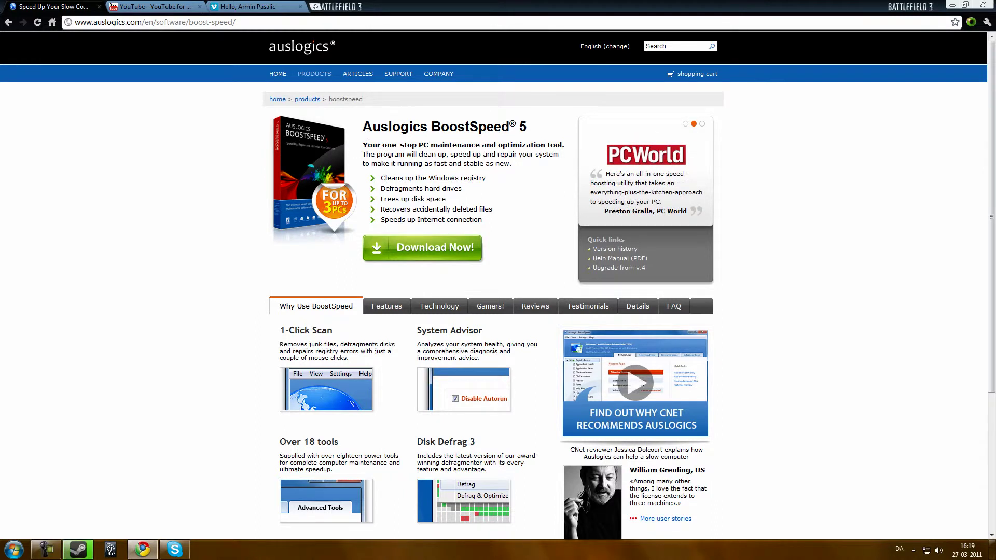
Highlight the tagline and the disk space, file recovery and Internet connection features
{"action": "left_click_drag", "start_coordinate": [363, 144], "coordinate": [395, 153]}
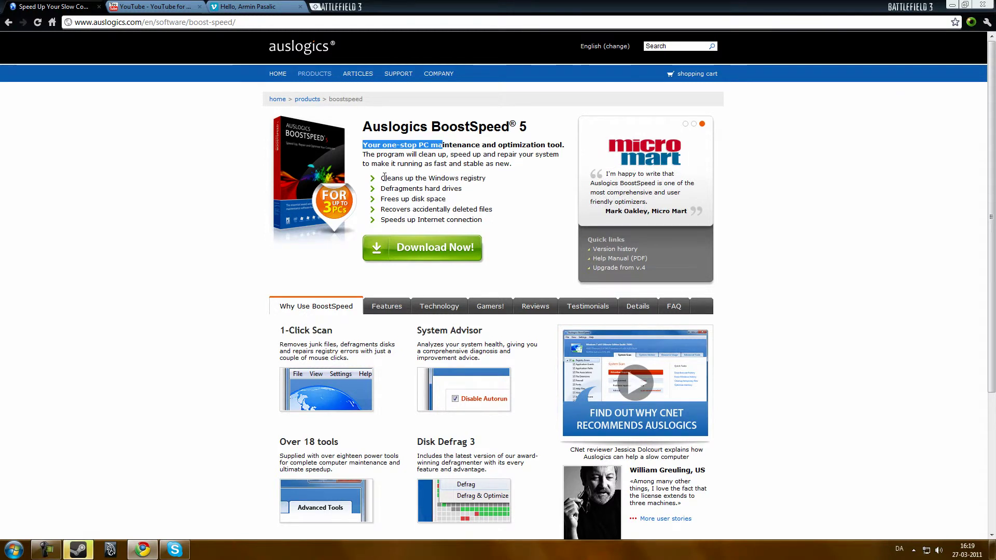
{"action": "left_click_drag", "start_coordinate": [468, 188], "coordinate": [380, 199]}
{"action": "left_click", "coordinate": [496, 211]}
{"action": "left_click_drag", "start_coordinate": [496, 211], "coordinate": [384, 212]}
{"action": "left_click", "coordinate": [398, 211]}
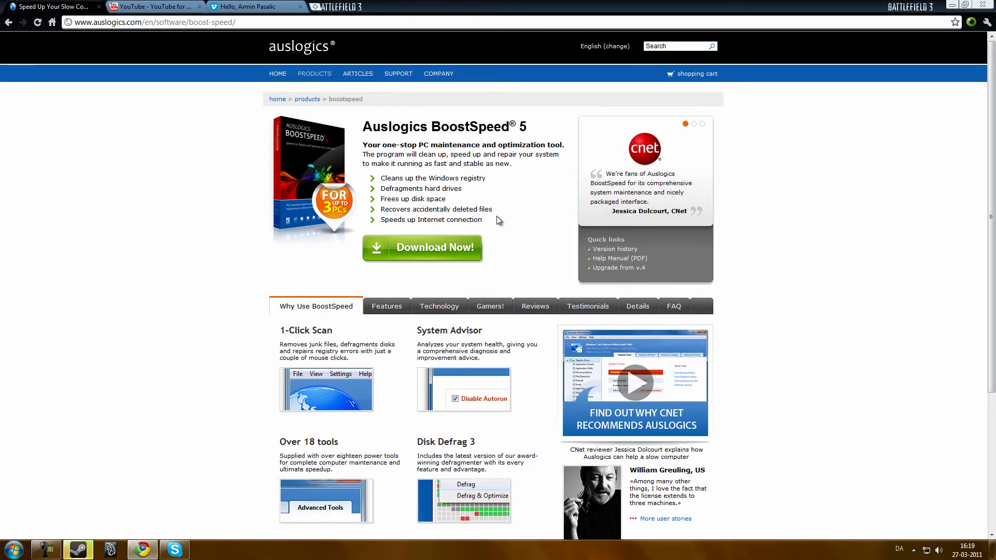
{"action": "left_click_drag", "start_coordinate": [500, 221], "coordinate": [466, 220]}
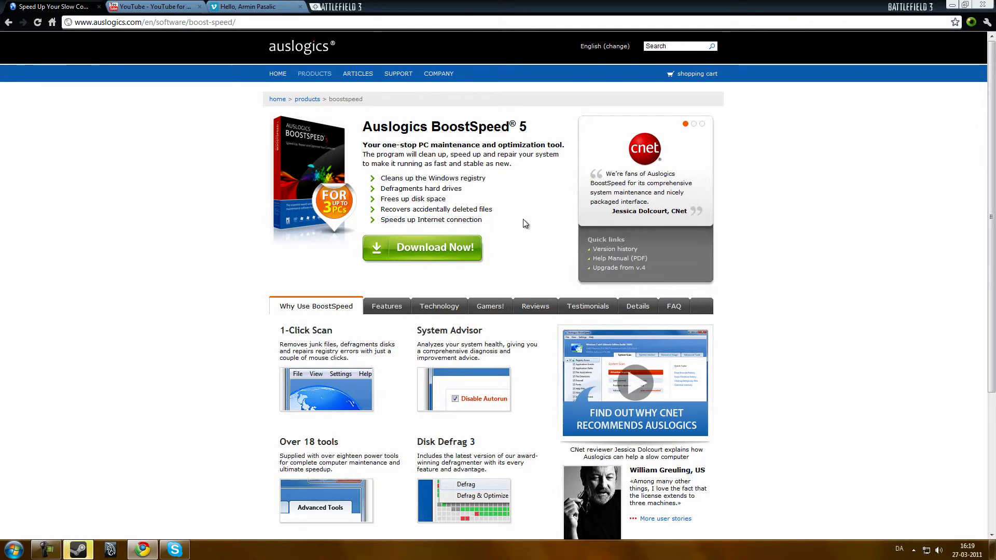
Show the desktop with Win+D and nudge the Disk Defrag shortcut slightly left
{"action": "key", "text": "super+d"}
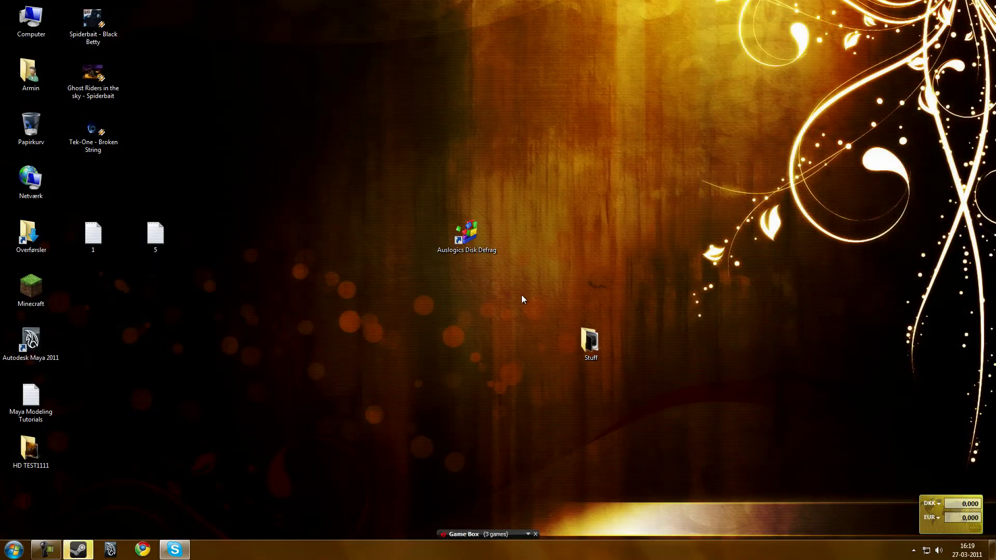
{"action": "left_click_drag", "start_coordinate": [395, 200], "coordinate": [515, 251]}
{"action": "left_click", "coordinate": [421, 268]}
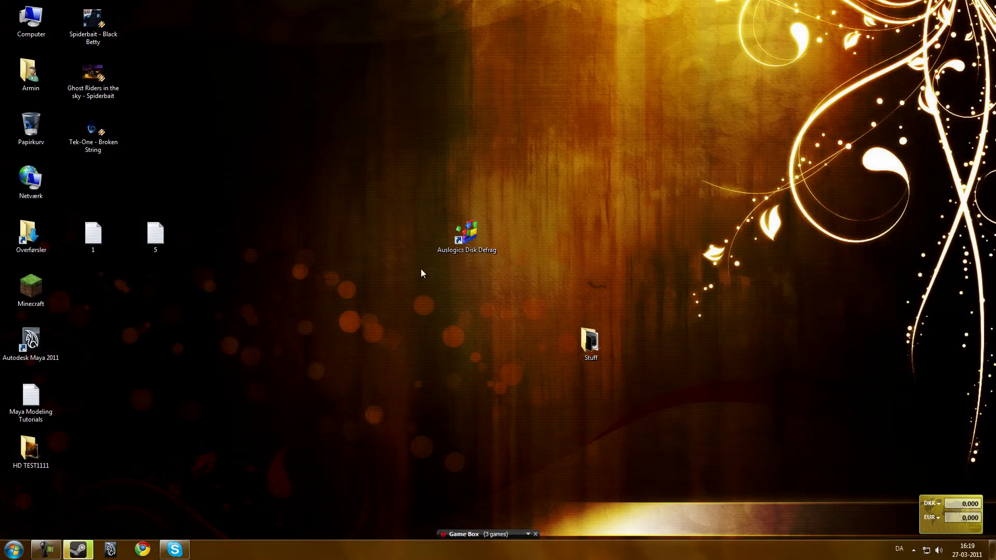
{"action": "left_click_drag", "start_coordinate": [434, 251], "coordinate": [372, 250]}
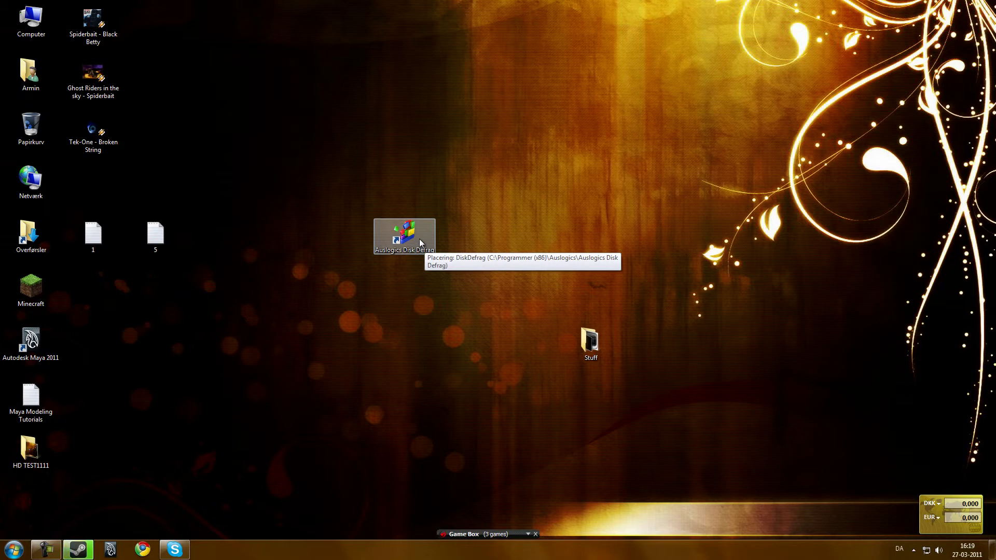
{"action": "left_click_drag", "start_coordinate": [364, 258], "coordinate": [422, 260]}
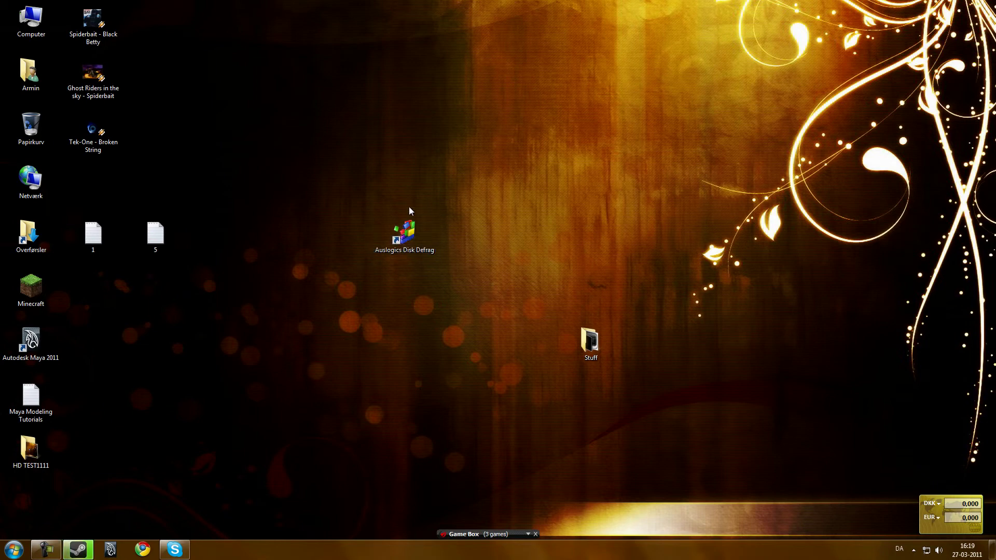